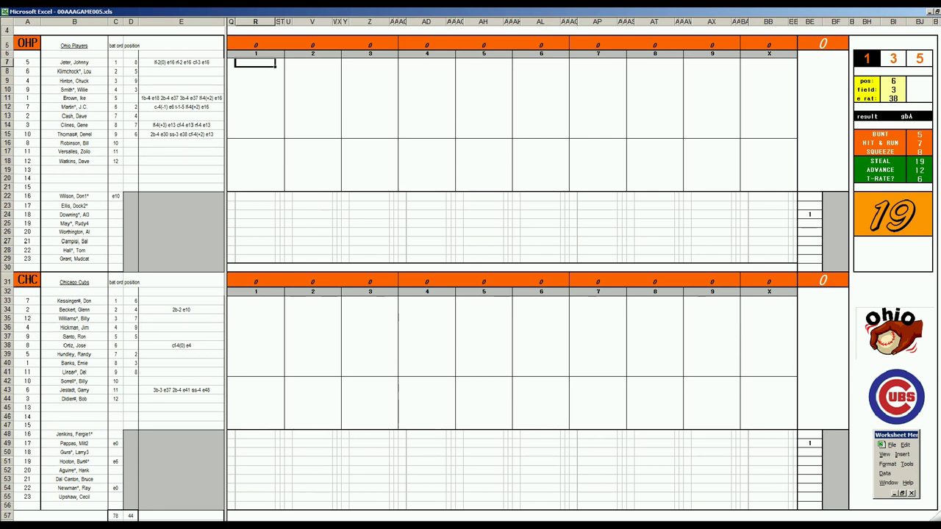
# Step: Open the standings sheet of the stats workbook 00AAA STATS 1980 expansion20playe.xls and go to the AL North division
pyautogui.hotkey('ctrl', 'F6')
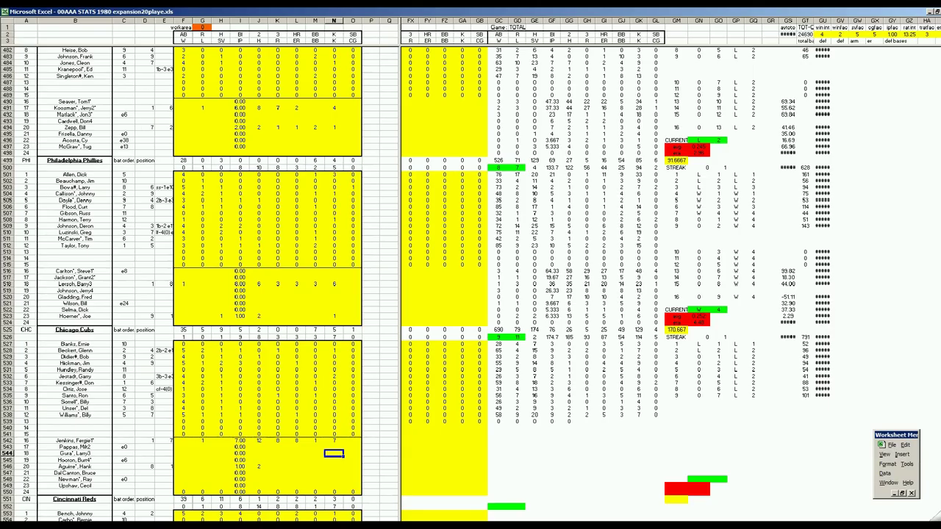
pyautogui.hotkey('ctrl', 'pagedown')
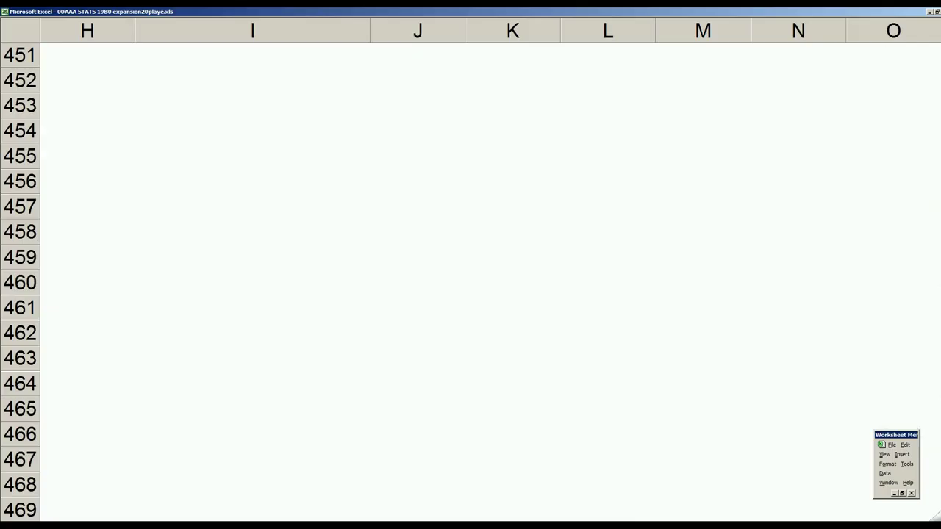
pyautogui.click(151, 364)
pyautogui.press('Left')
pyautogui.press('Left')
pyautogui.press('Left')
pyautogui.press('Left')
pyautogui.press('Left')
pyautogui.press('Left')
pyautogui.press('Left')
pyautogui.press('Left')
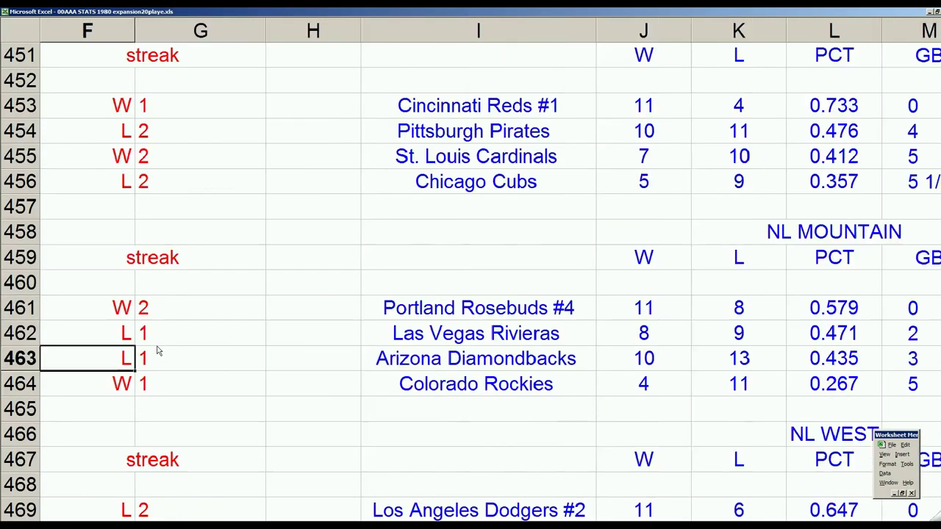
pyautogui.press('Up')
pyautogui.press('Up')
pyautogui.press('Up')
pyautogui.press('Up')
pyautogui.press('Up')
pyautogui.press('Up')
pyautogui.press('Up')
pyautogui.press('Up')
pyautogui.press('Up')
pyautogui.press('Up')
pyautogui.press('Up')
pyautogui.press('Up')
pyautogui.press('Up')
pyautogui.press('Up')
pyautogui.press('Up')
pyautogui.press('Up')
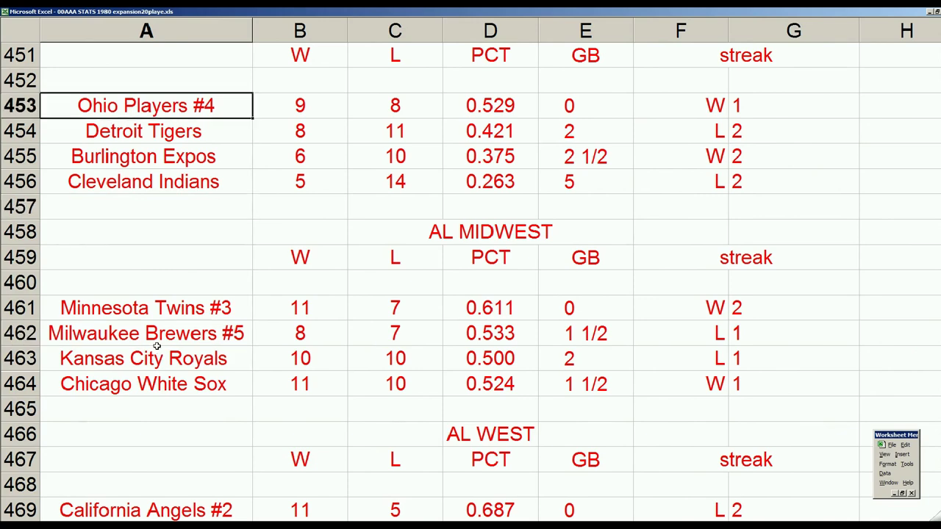
# Step: Examine the wins, losses, percentage and games behind of the Ohio Players and their rivals in the AL North standings
pyautogui.press('Down')
pyautogui.press('Down')
pyautogui.press('Down')
pyautogui.press('Down')
pyautogui.press('Down')
pyautogui.press('Down')
pyautogui.press('Down')
pyautogui.press('Down')
pyautogui.press('Right')
pyautogui.press('Up')
pyautogui.press('Up')
pyautogui.press('Left')
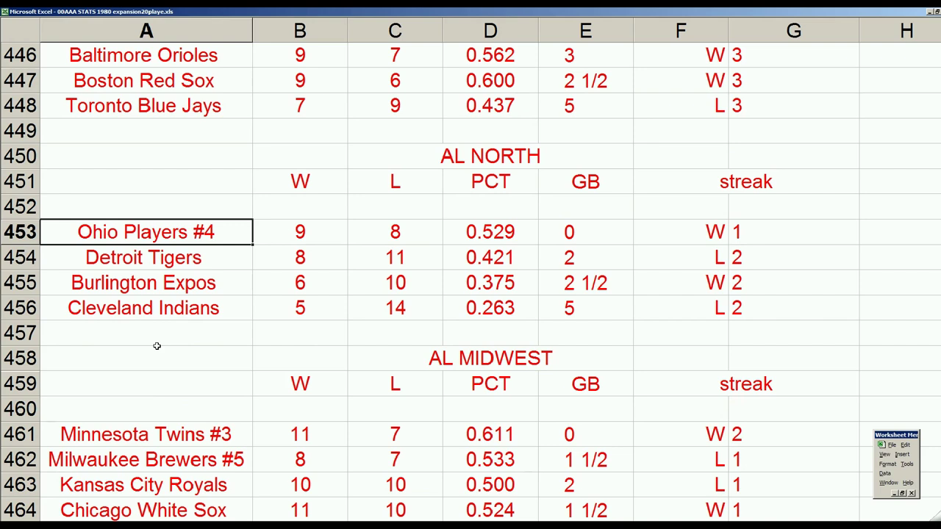
pyautogui.press('Right')
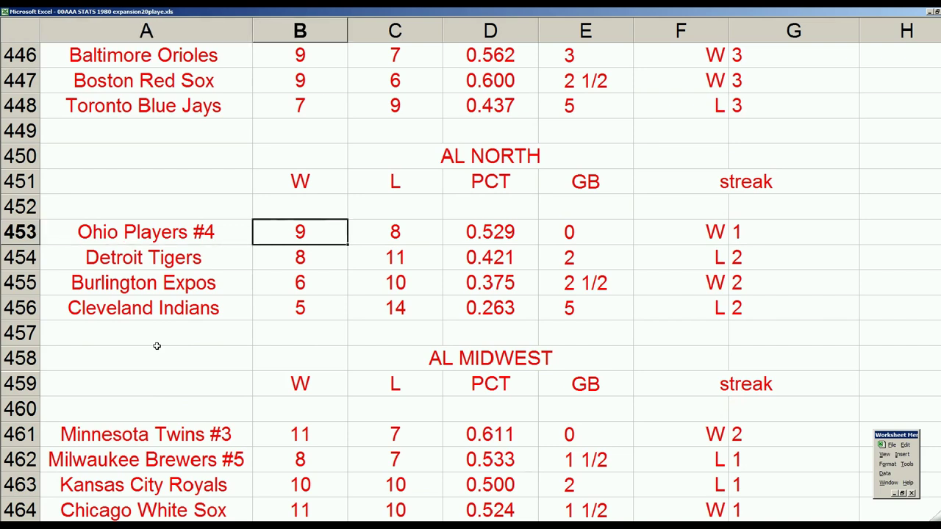
pyautogui.press('Right')
pyautogui.press('Down')
pyautogui.press('Right')
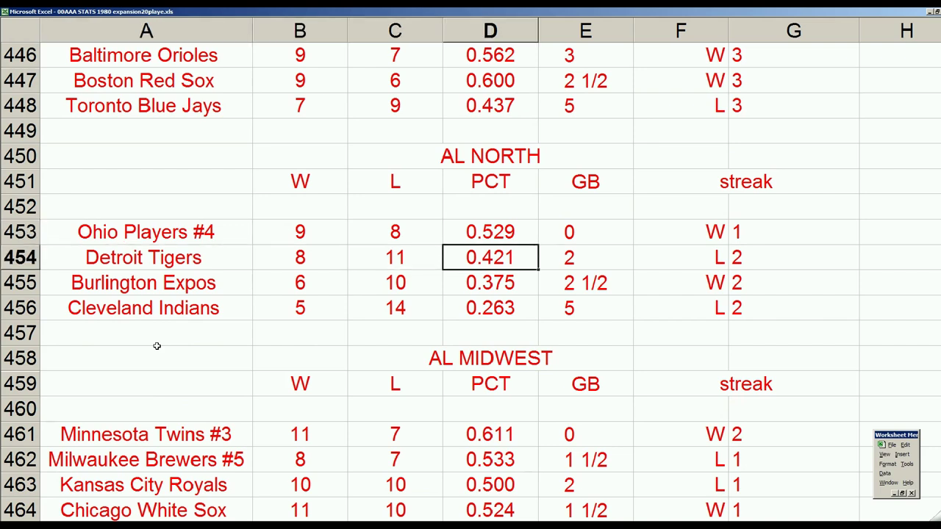
pyautogui.press('Right')
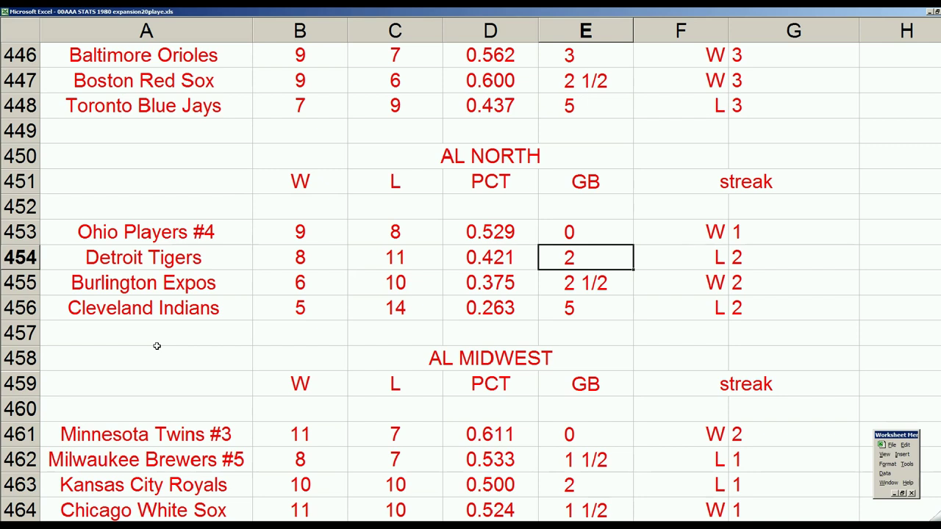
pyautogui.press('Down')
pyautogui.press('Down')
pyautogui.press('Left')
pyautogui.press('Left')
pyautogui.press('Left')
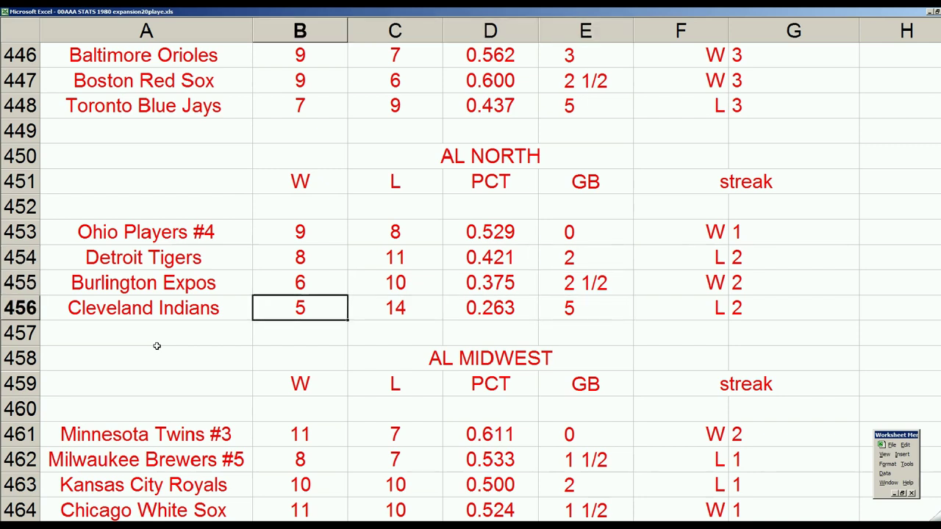
pyautogui.press('Right')
pyautogui.press('Right')
pyautogui.press('Right')
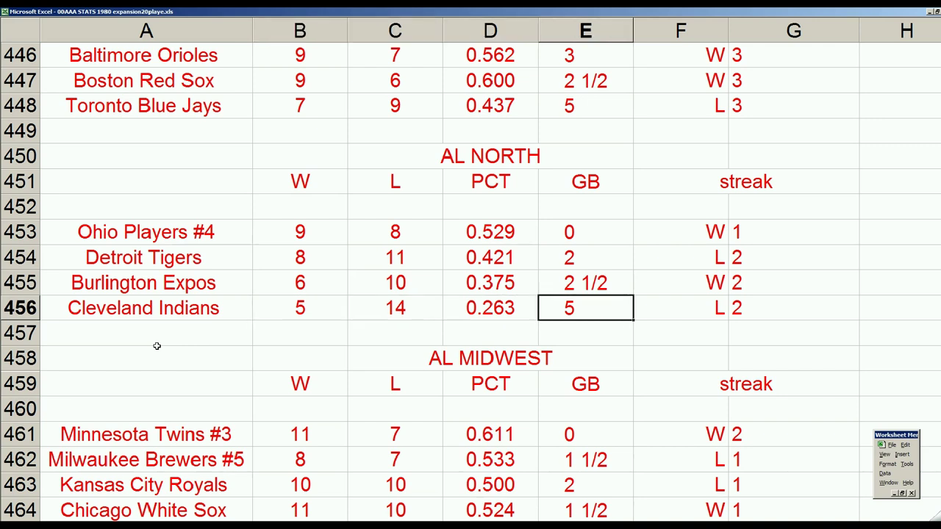
pyautogui.press('Left')
pyautogui.press('Up')
pyautogui.press('Up')
pyautogui.press('Up')
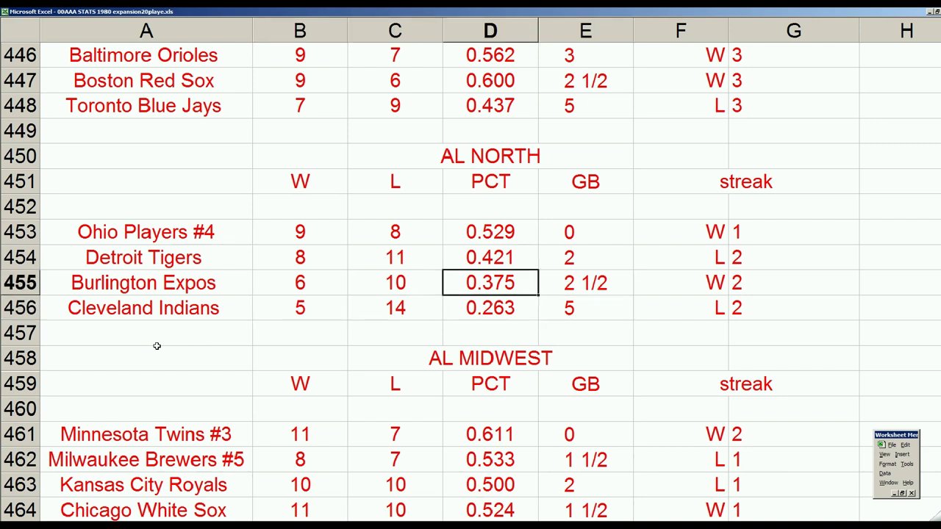
# Step: Examine the NL Central standings, comparing the Chicago Cubs' record with those of the other teams in the division
pyautogui.press('Down')
pyautogui.press('Down')
pyautogui.press('Down')
pyautogui.press('Right')
pyautogui.press('Right')
pyautogui.press('Right')
pyautogui.press('Right')
pyautogui.press('Right')
pyautogui.press('Right')
pyautogui.press('Right')
pyautogui.press('Right')
pyautogui.press('Right')
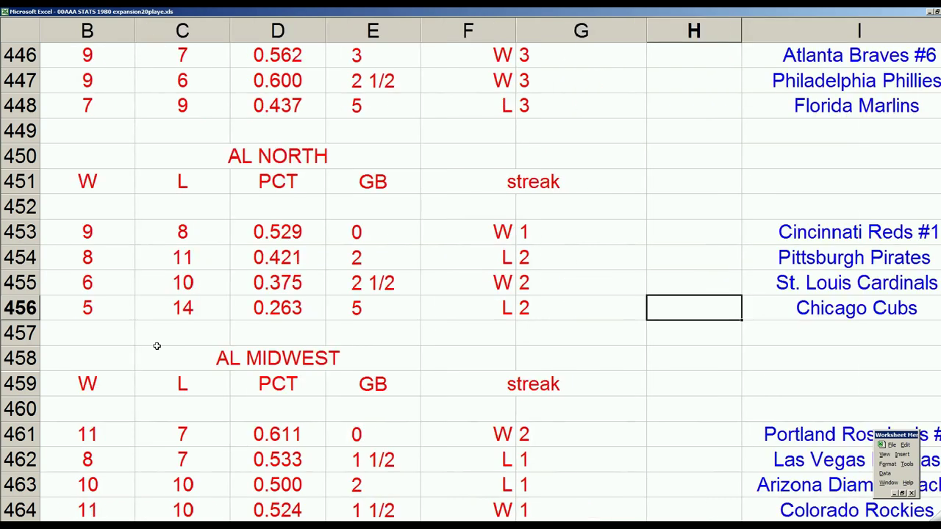
pyautogui.press('Right')
pyautogui.press('Left')
pyautogui.press('Left')
pyautogui.press('Left')
pyautogui.press('Left')
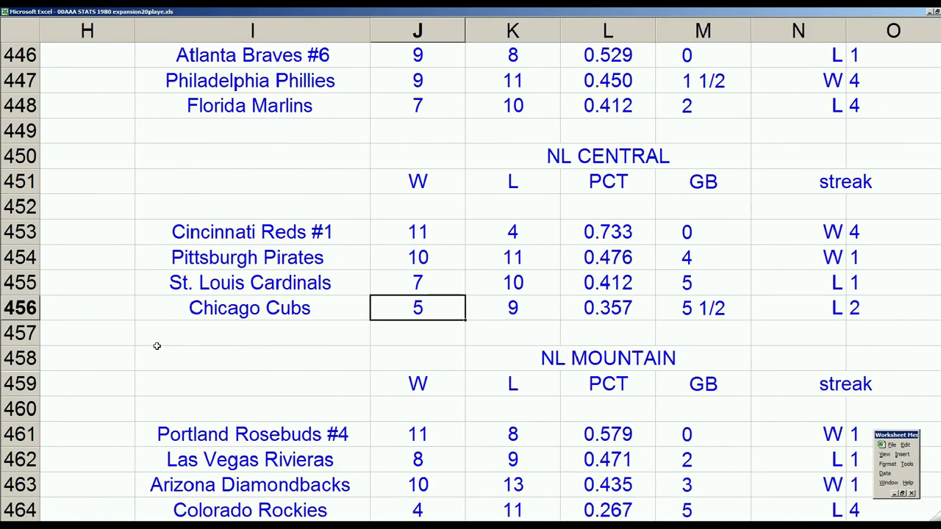
pyautogui.press('Up')
pyautogui.press('Up')
pyautogui.press('Up')
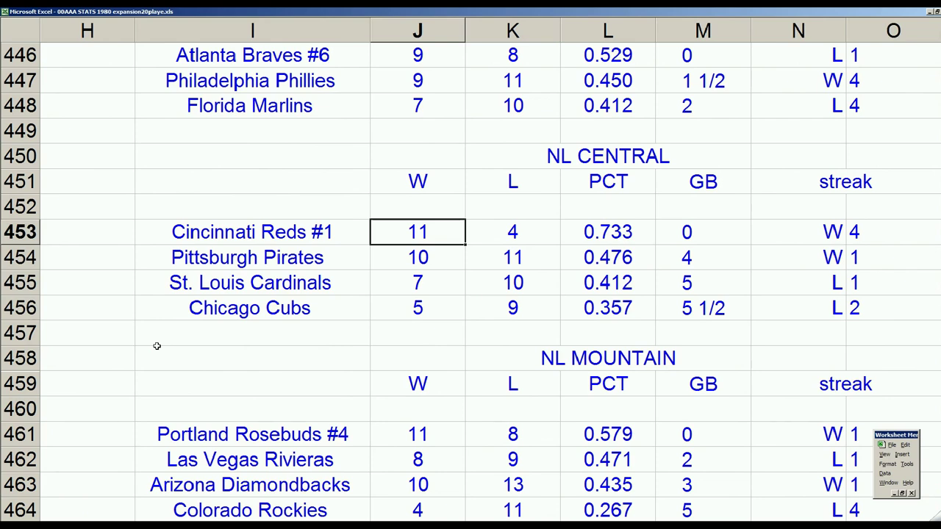
pyautogui.press('Down')
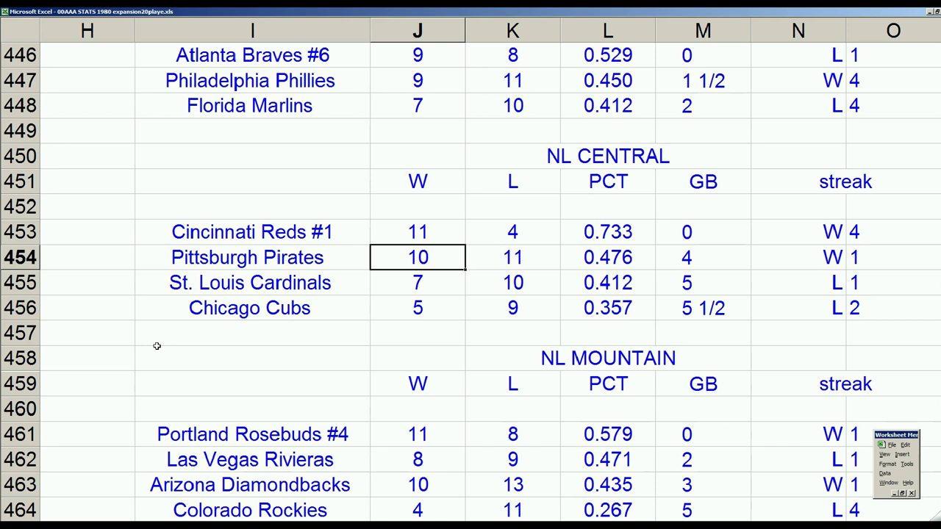
pyautogui.press('Down')
pyautogui.press('Down')
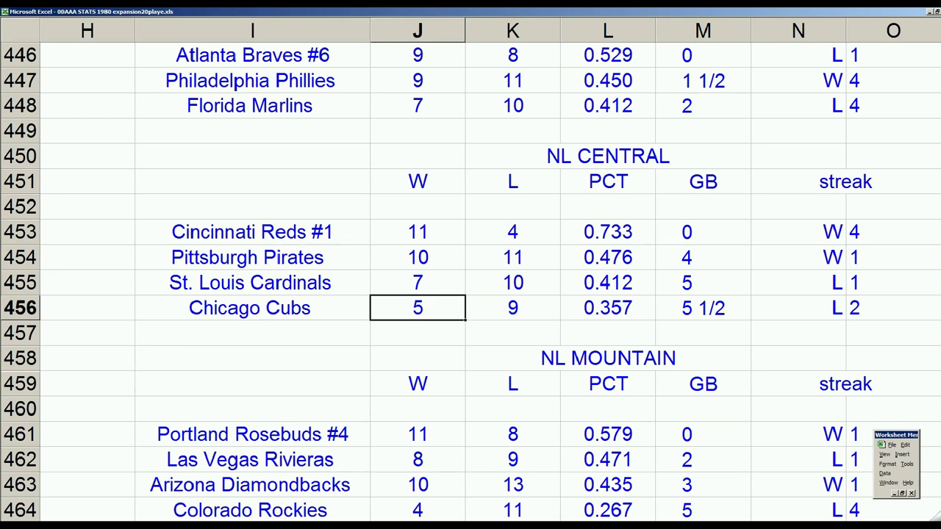
# Step: Return to the 00AAAGAME005.xls scoresheet and record Ohio's first-inning results in R7:R10 as 1, #163, 1 and #46
pyautogui.click(177, 510)
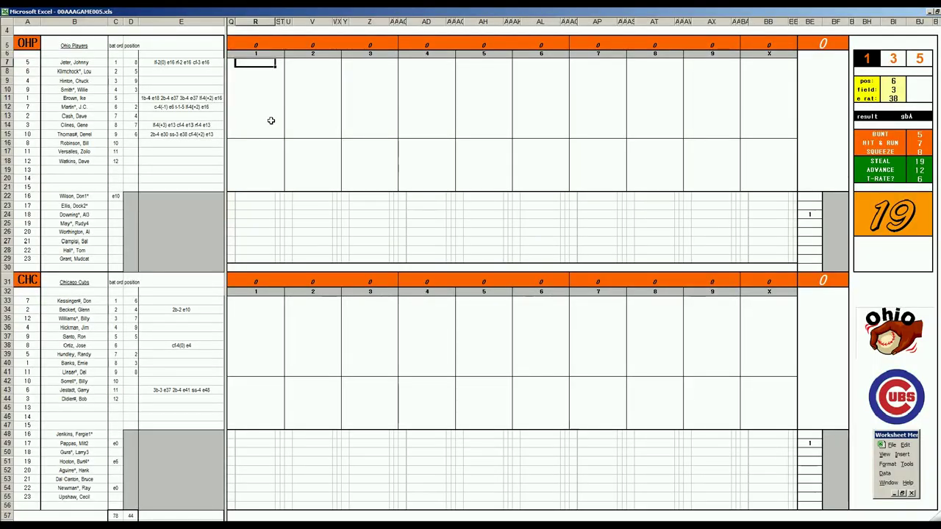
pyautogui.write('1')
pyautogui.press('Return')
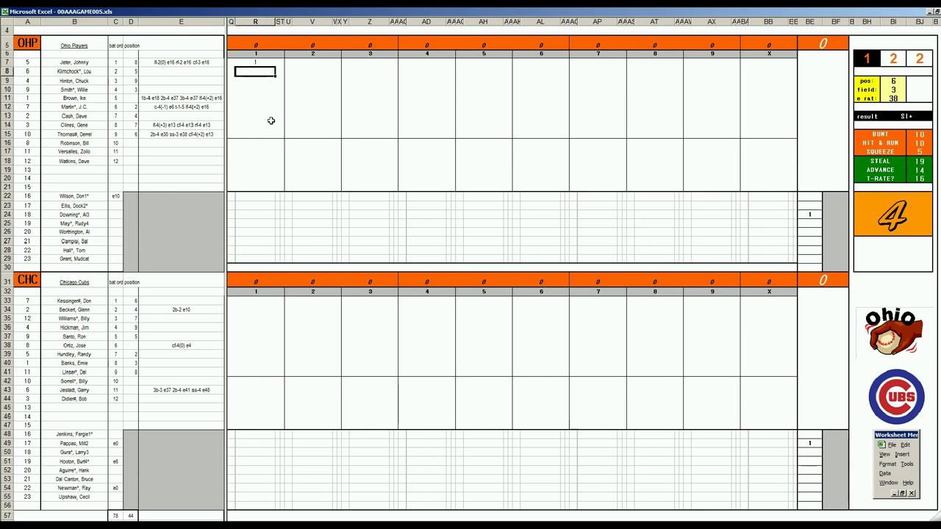
pyautogui.write('#163')
pyautogui.press('Return')
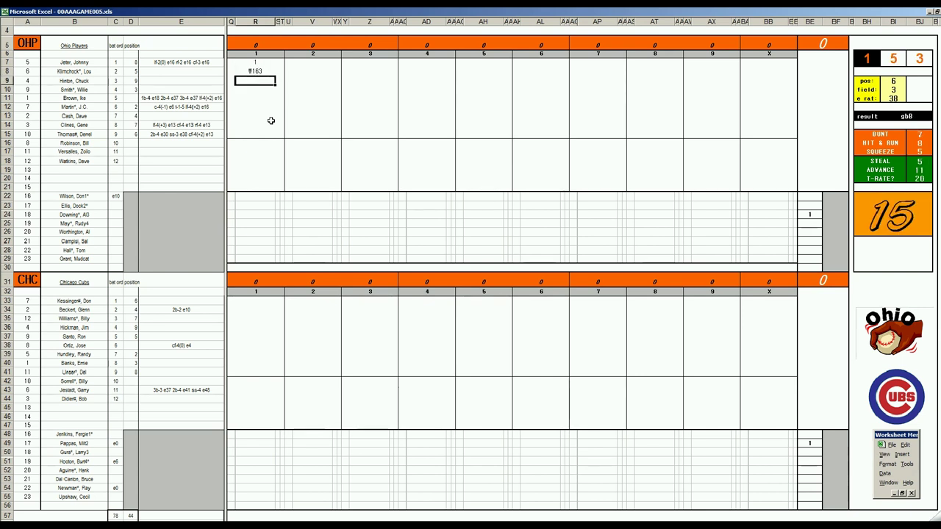
pyautogui.write('1')
pyautogui.press('Return')
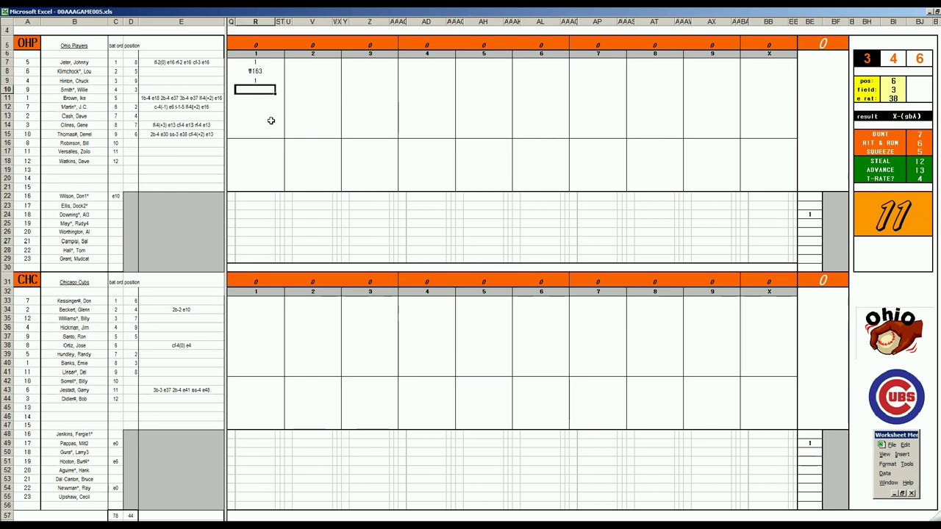
pyautogui.write('#46')
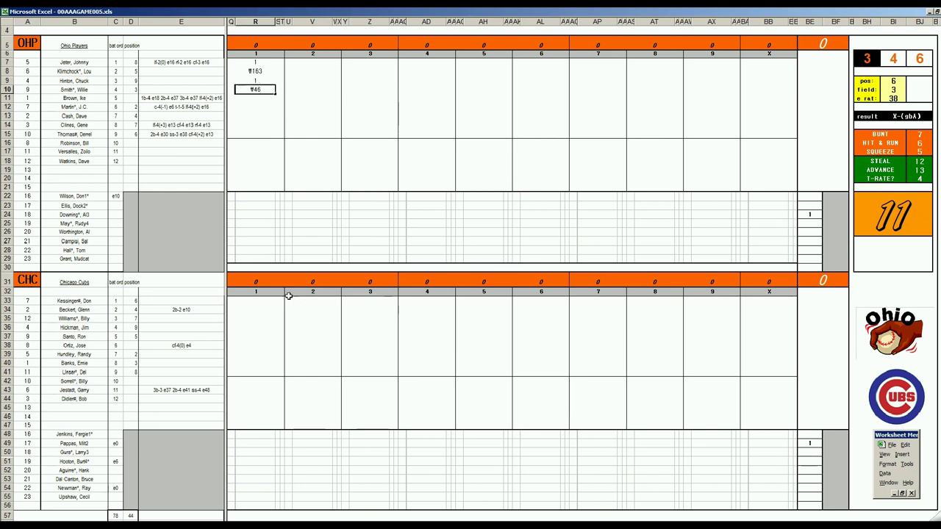
# Step: Record the Cubs' first-inning results for their first three batters in R33:R35 as #9, 1 and #643
pyautogui.click(255, 299)
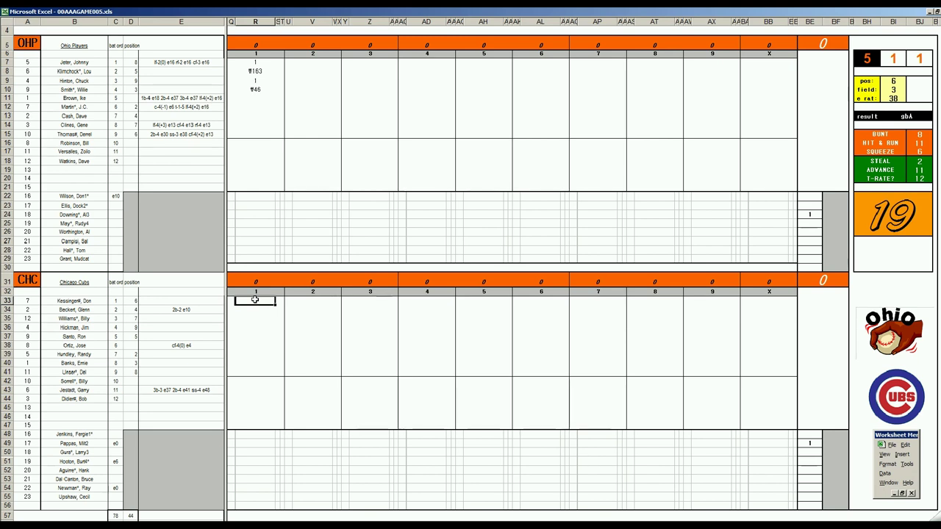
pyautogui.press('Return')
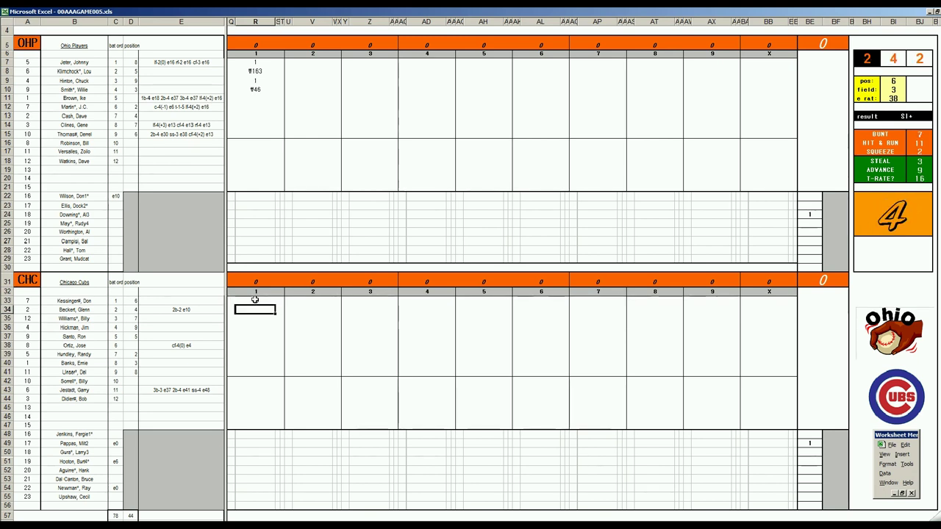
pyautogui.write('1')
pyautogui.press('Return')
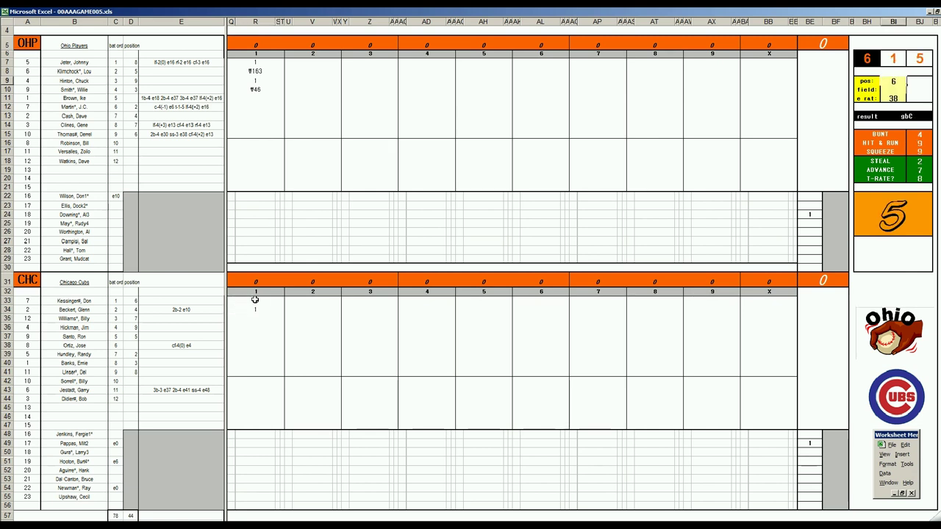
pyautogui.write('6')
pyautogui.press('Return')
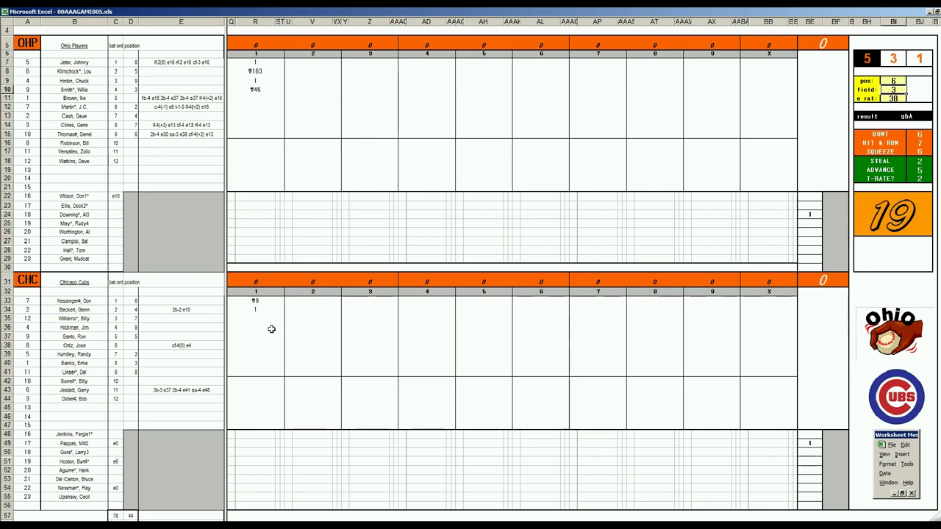
pyautogui.click(258, 317)
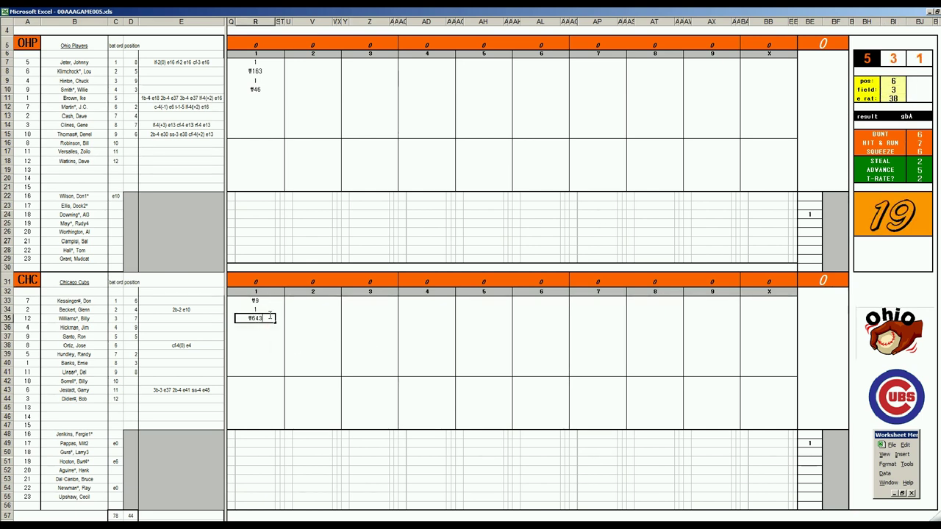
# Step: Record Ohio's second-inning results for the fifth to seventh batters in V11:V13 as #53, #4 and k
pyautogui.click(303, 100)
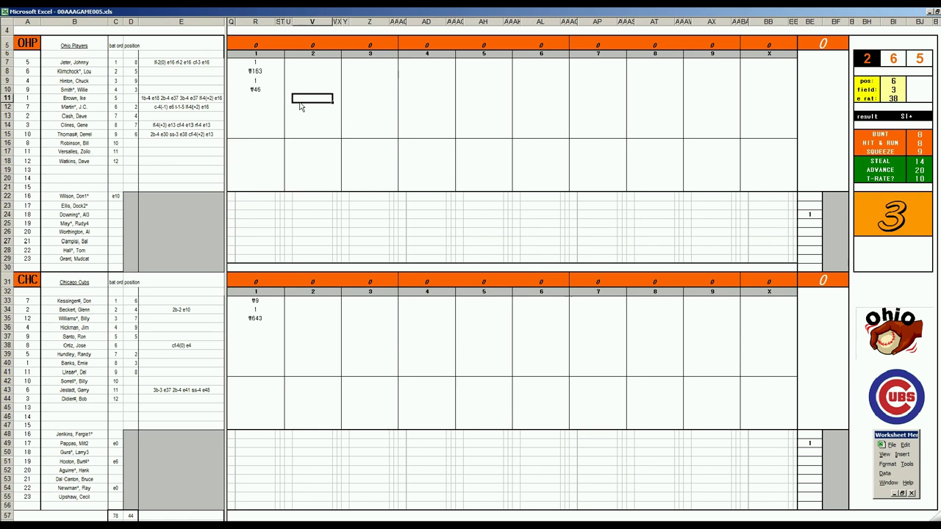
pyautogui.write('9')
pyautogui.click(300, 107)
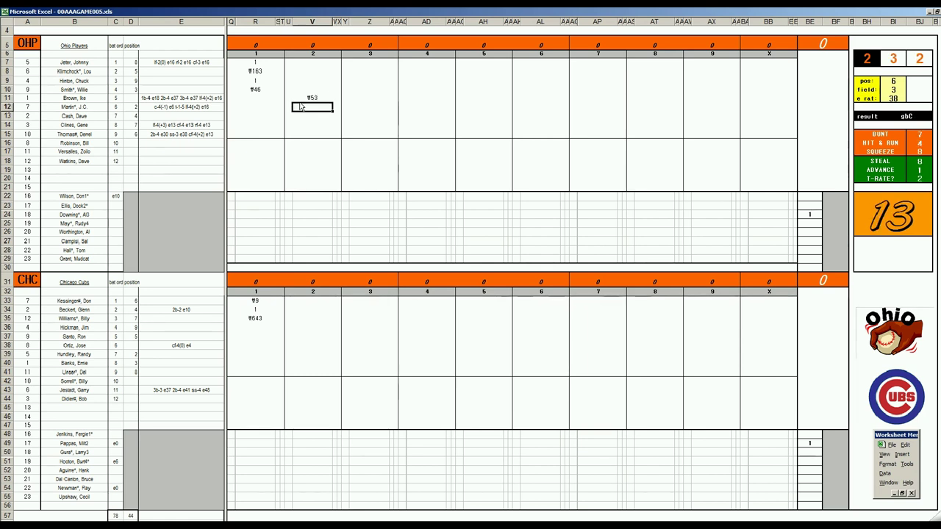
pyautogui.write('4')
pyautogui.press('Return')
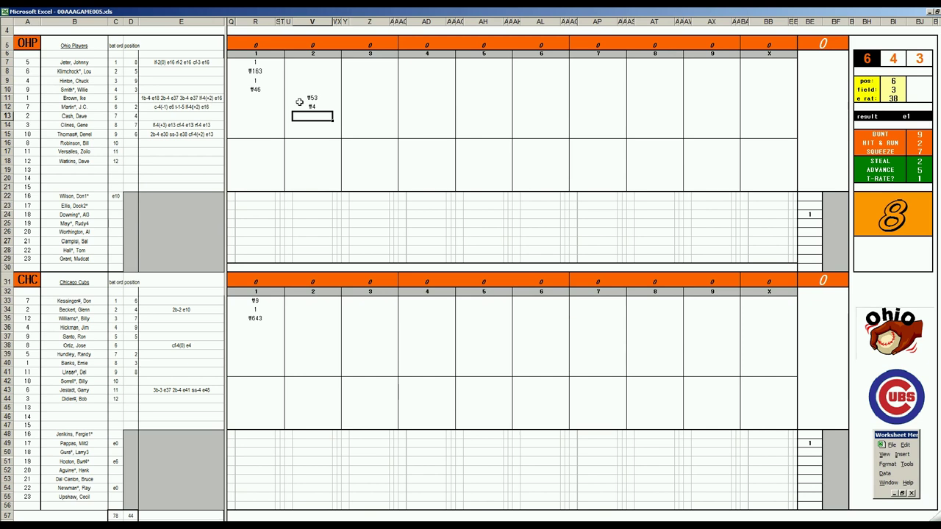
pyautogui.write('k')
# Step: Record the Cubs' second-inning results for the fourth to sixth batters in V36:V38 as k, #7 and #43
pyautogui.click(303, 329)
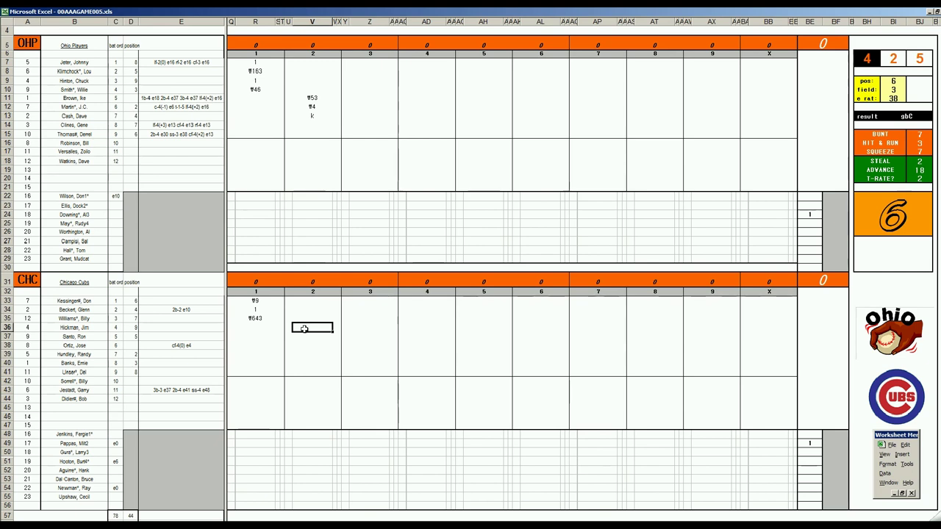
pyautogui.write('k')
pyautogui.press('Return')
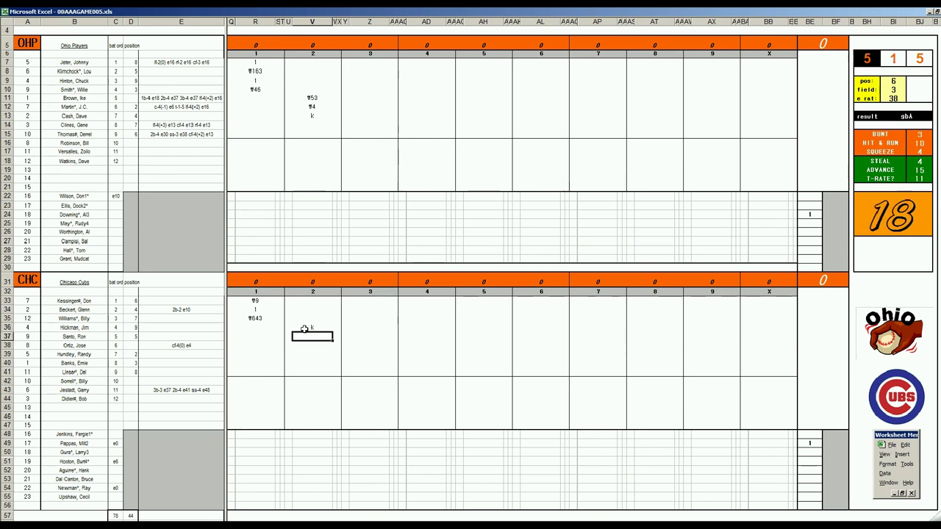
pyautogui.write('g7')
pyautogui.press('Return')
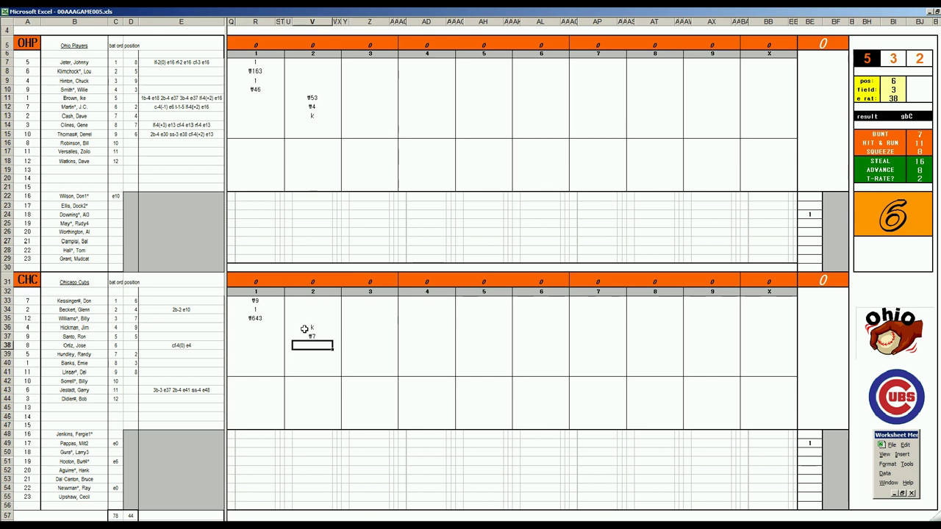
pyautogui.write('g43')
# Step: Record Ohio's third-inning results for the eighth and ninth batters in Z14:Z15 as 1 and #4
pyautogui.click(362, 124)
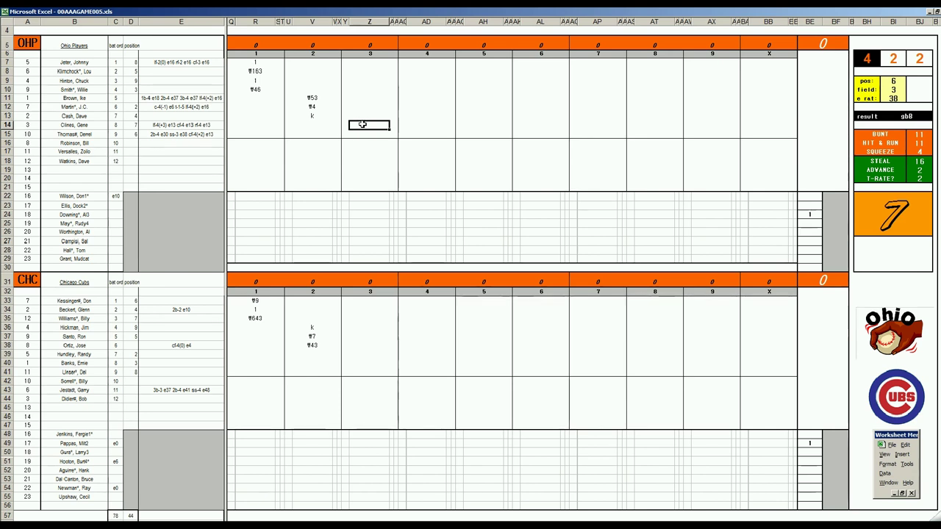
pyautogui.write('1')
pyautogui.press('Return')
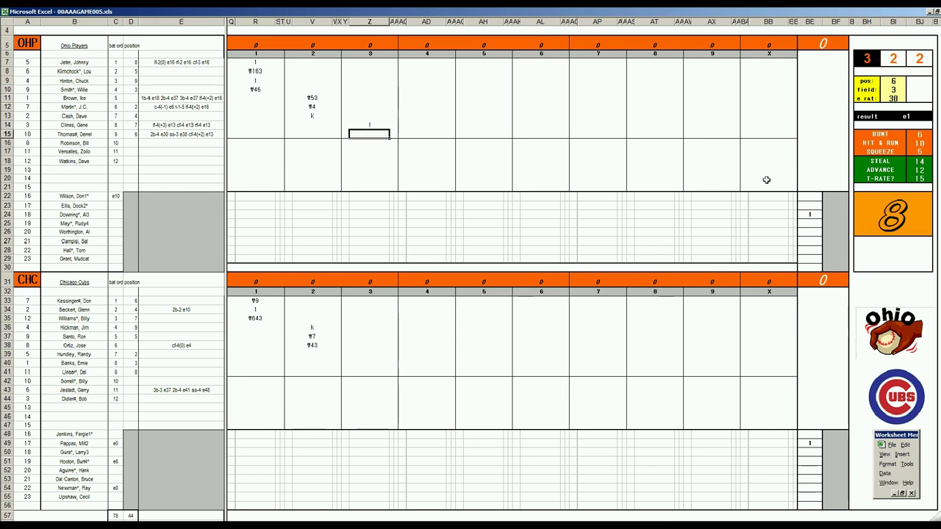
pyautogui.write('#4')
pyautogui.press('Up')
pyautogui.press('Up')
pyautogui.press('Up')
pyautogui.press('Up')
pyautogui.press('Up')
pyautogui.press('Up')
pyautogui.press('Up')
pyautogui.press('Up')
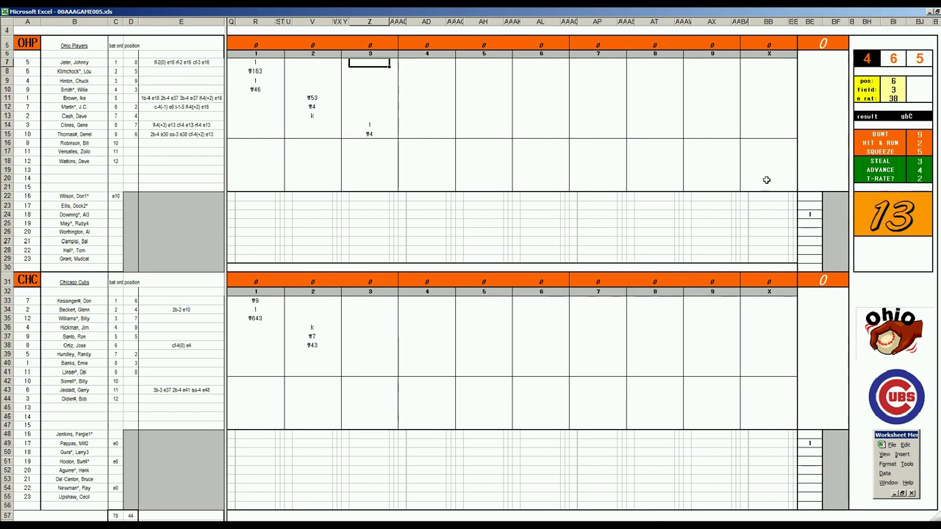
# Step: Set the fielding lookup's position to 9
pyautogui.hotkey('ctrl', 'p')
pyautogui.write('9')
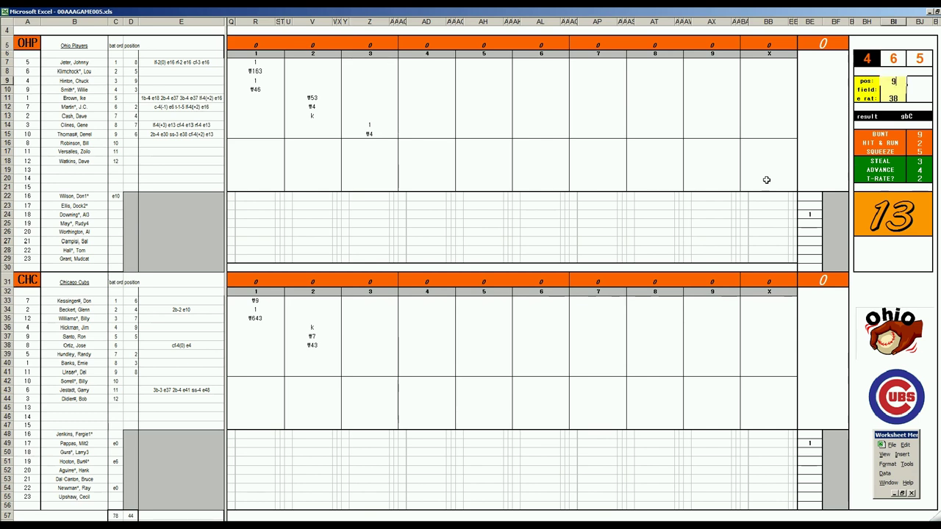
pyautogui.press('Return')
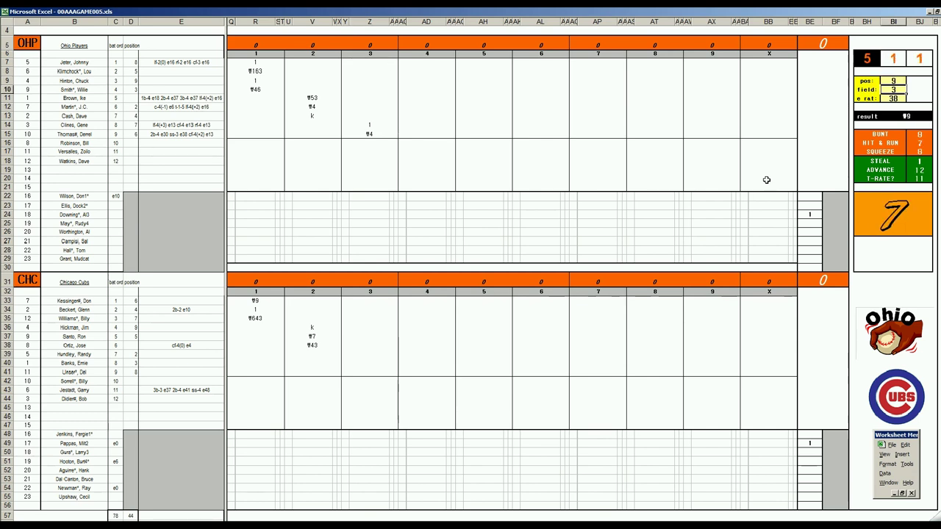
# Step: Record Ohio's third-inning results for the first two batters in Z7:Z8 as #9 and #5
pyautogui.click(365, 63)
pyautogui.write('#9')
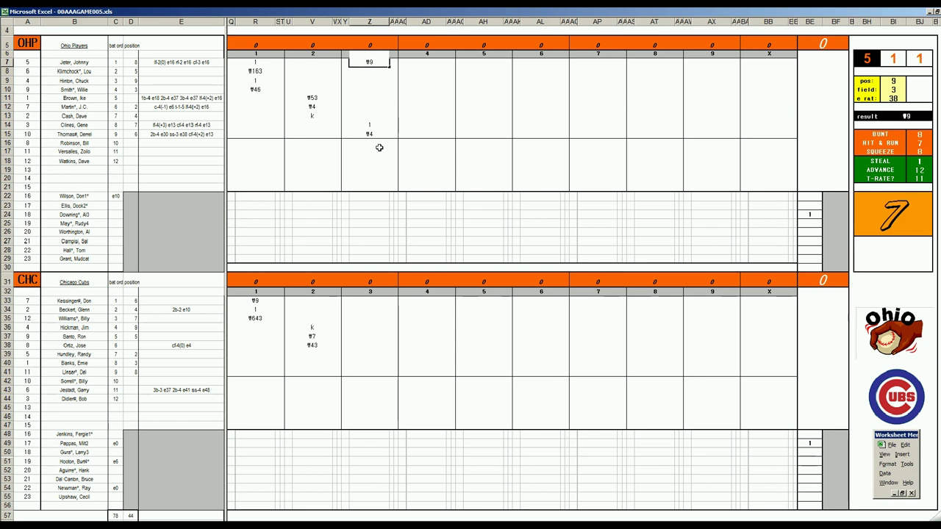
pyautogui.press('Return')
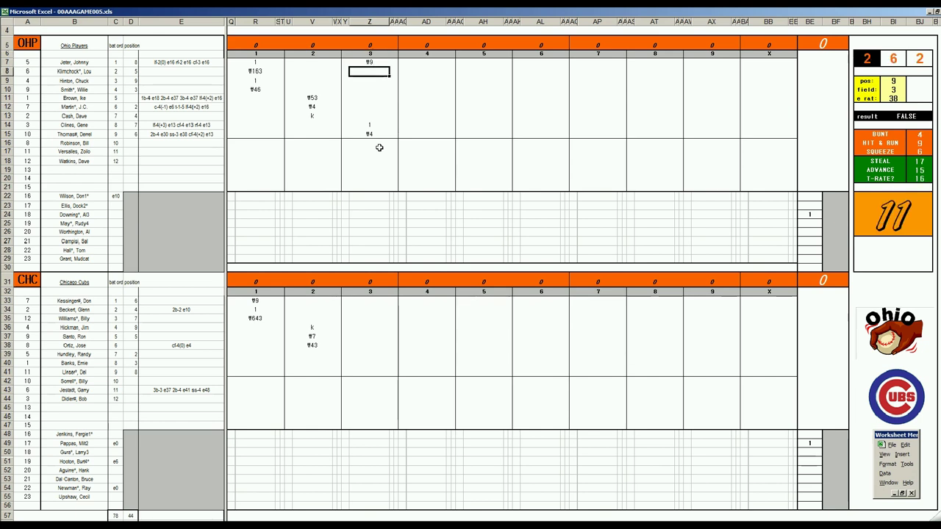
pyautogui.write('#5')
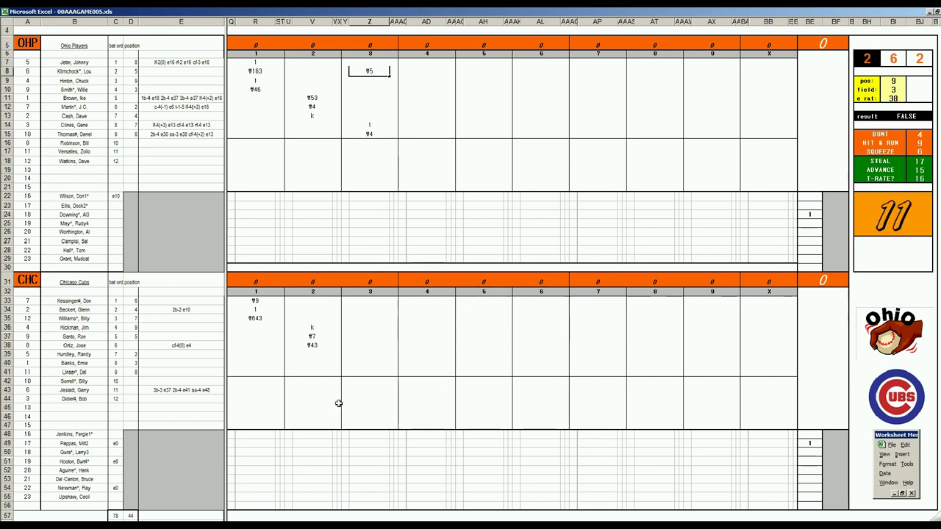
# Step: Record the Cubs' third-inning results in Z39:Z41 as 8, #8 and 1, and the leadoff batter's result in Z33 as #543
pyautogui.click(356, 352)
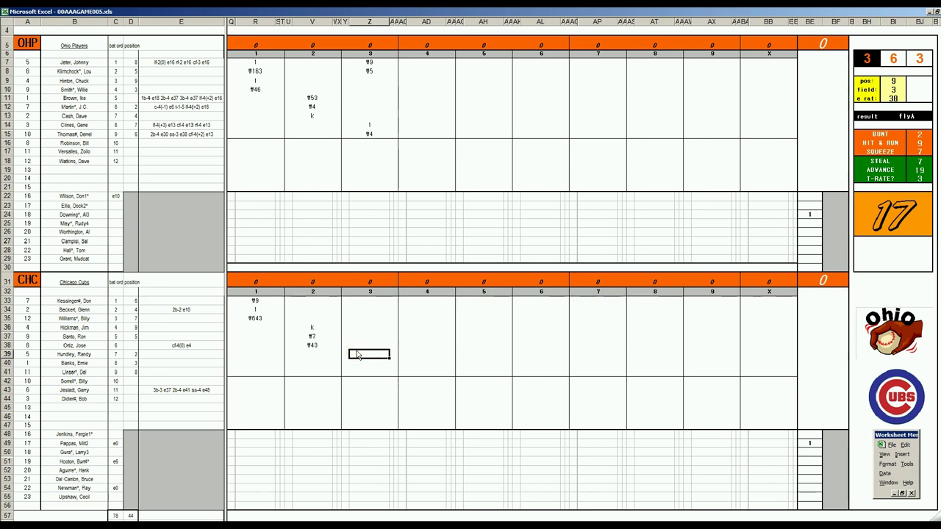
pyautogui.write('8')
pyautogui.press('Return')
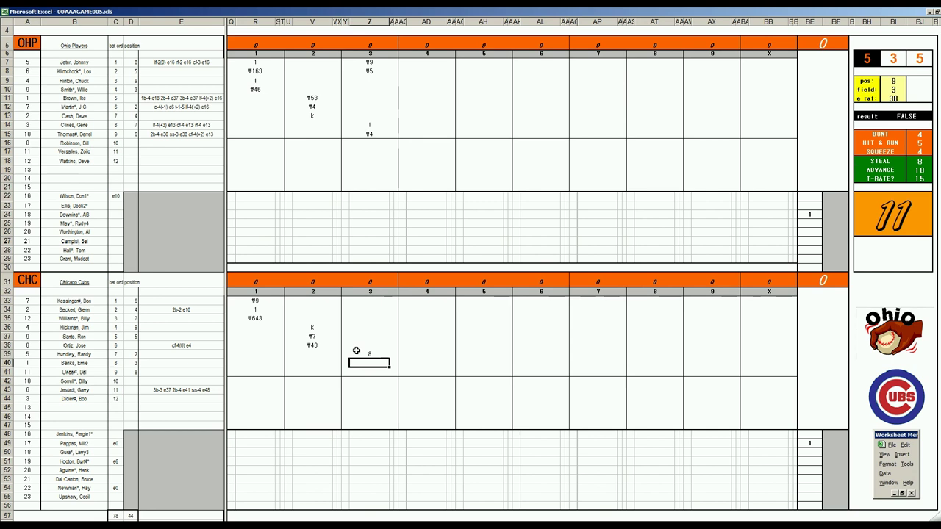
pyautogui.write('y')
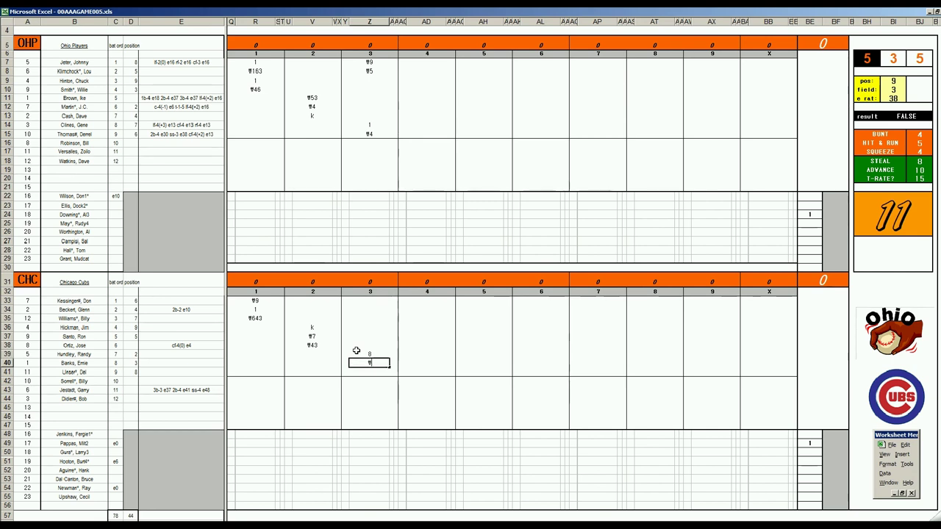
pyautogui.write('8')
pyautogui.press('Return')
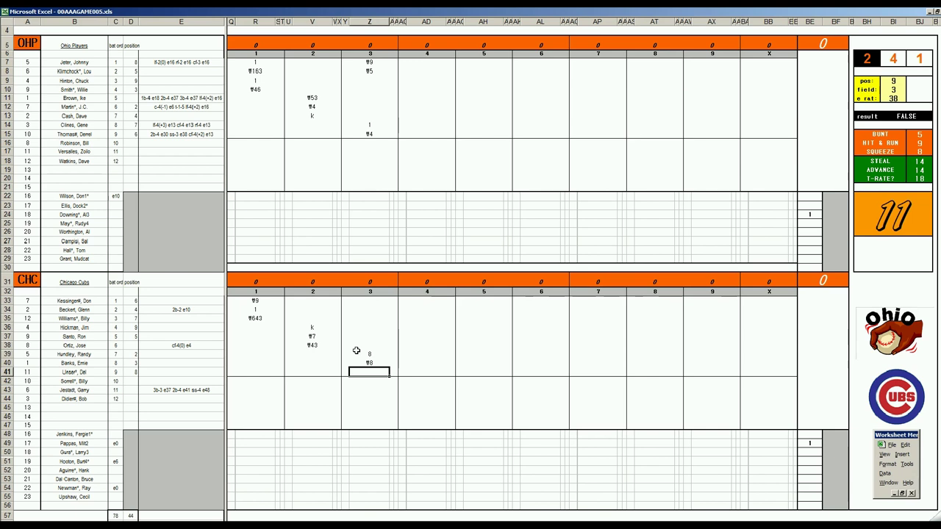
pyautogui.write('1')
pyautogui.press('Return')
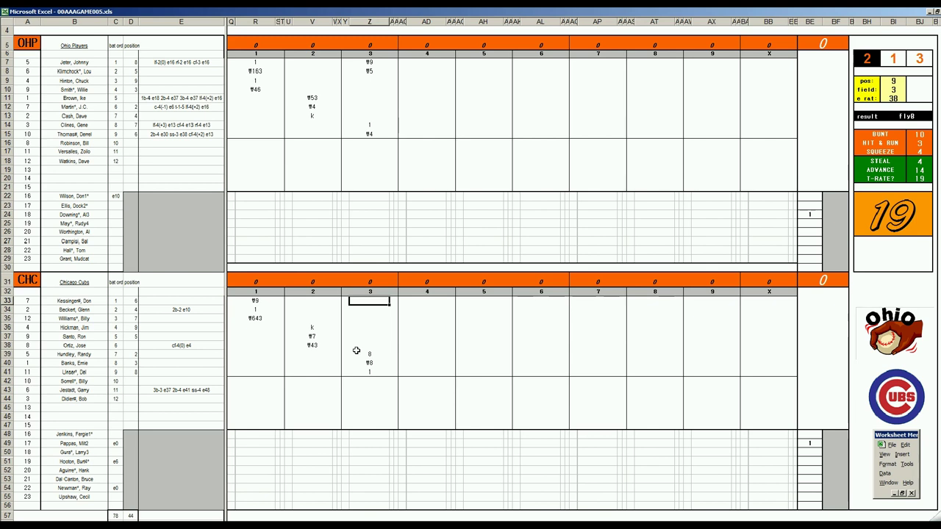
pyautogui.write('#543')
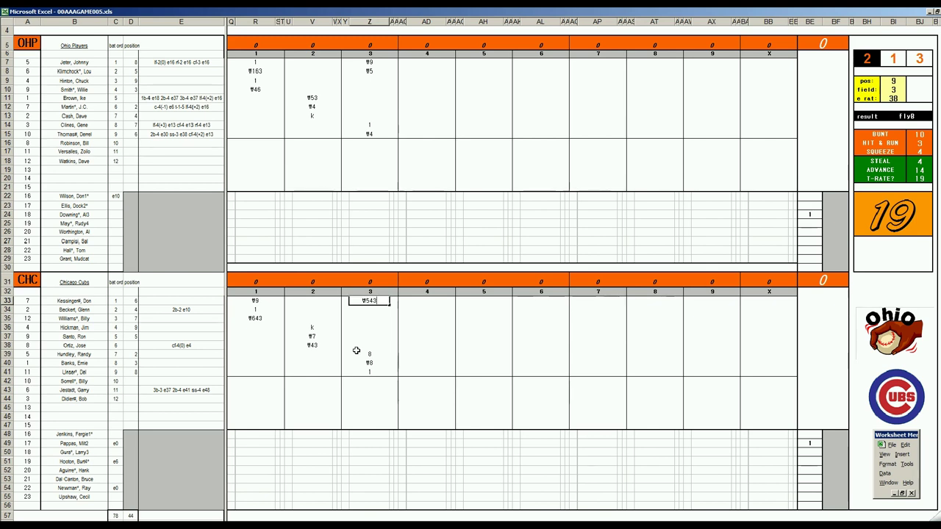
# Step: Set the fielding lookup's position to 6 and record Ohio's fourth-inning results in AD9:AD12 as #63, 1, 8 and #463
pyautogui.click(412, 83)
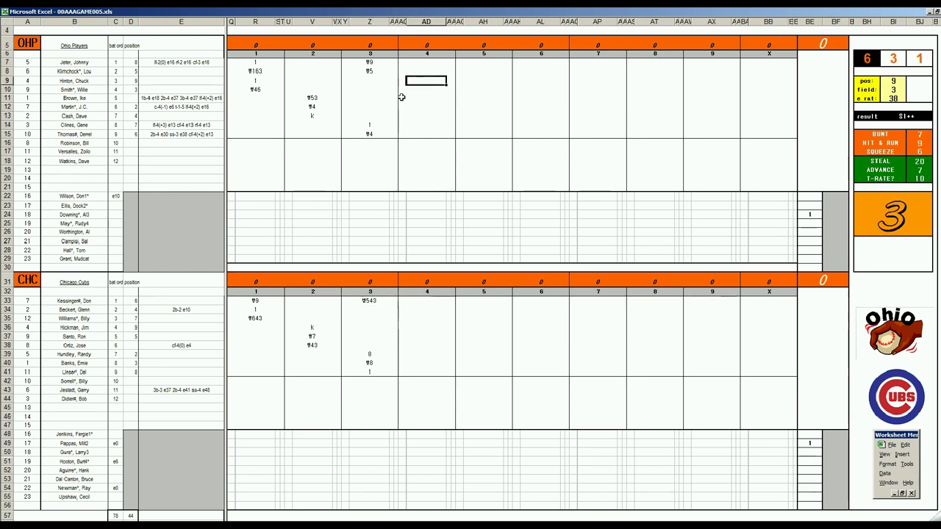
pyautogui.hotkey('ctrl', 'r')
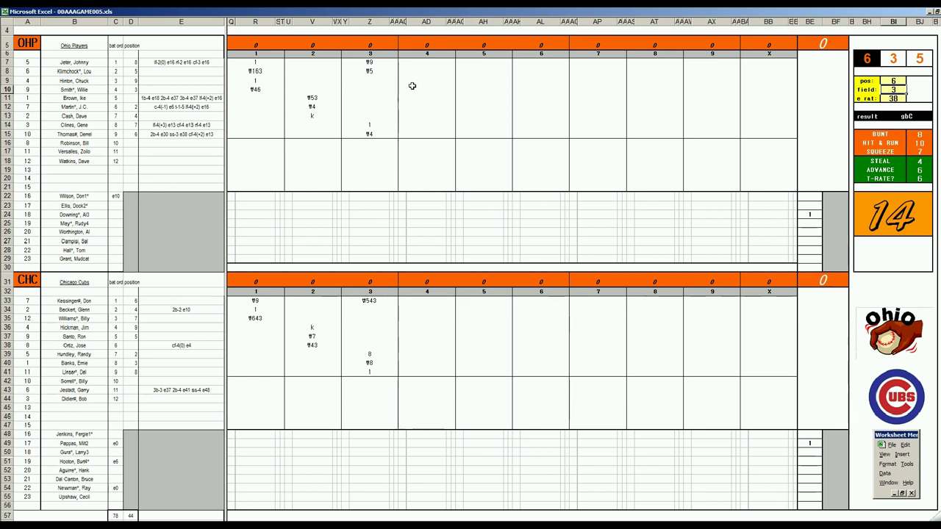
pyautogui.click(417, 80)
pyautogui.write('t63')
pyautogui.press('Return')
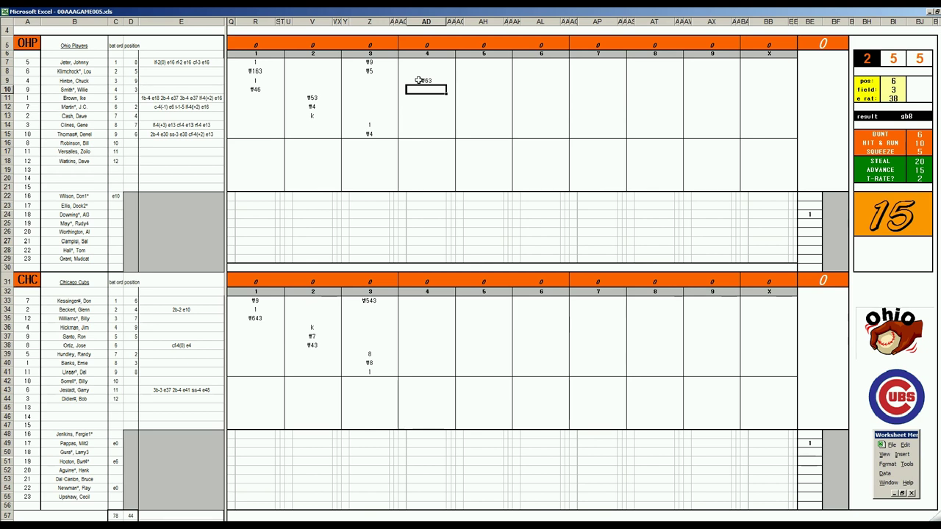
pyautogui.write('1')
pyautogui.press('Return')
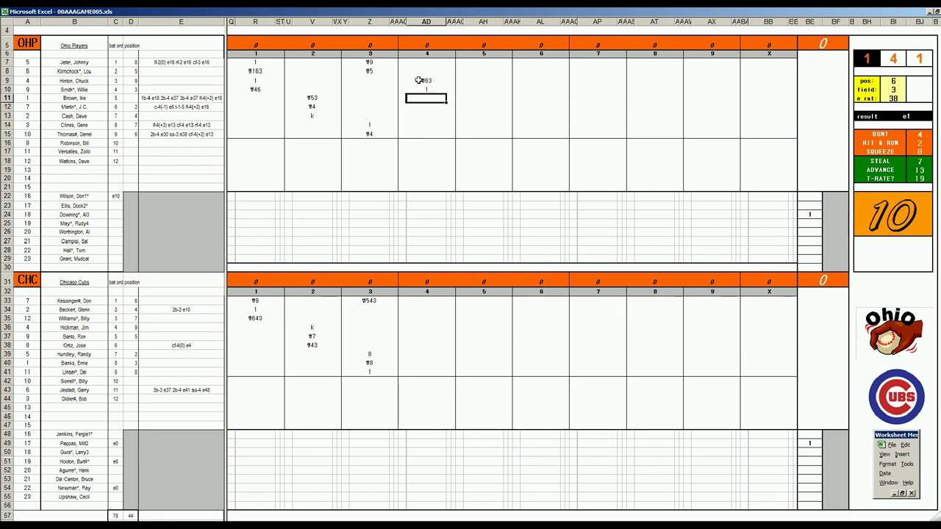
pyautogui.write('8')
pyautogui.press('Return')
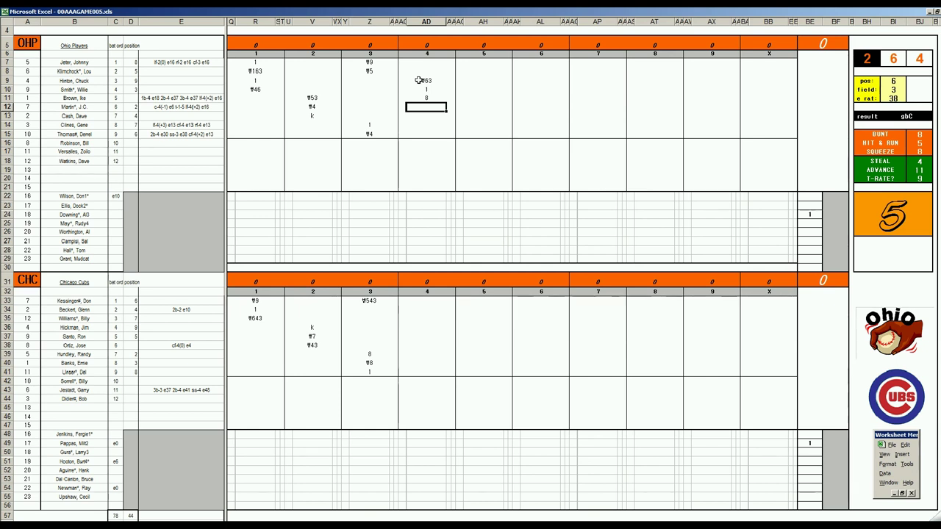
pyautogui.write('#463')
# Step: Record the Cubs' second batter's fourth-inning result in AD34 as #7
pyautogui.click(426, 310)
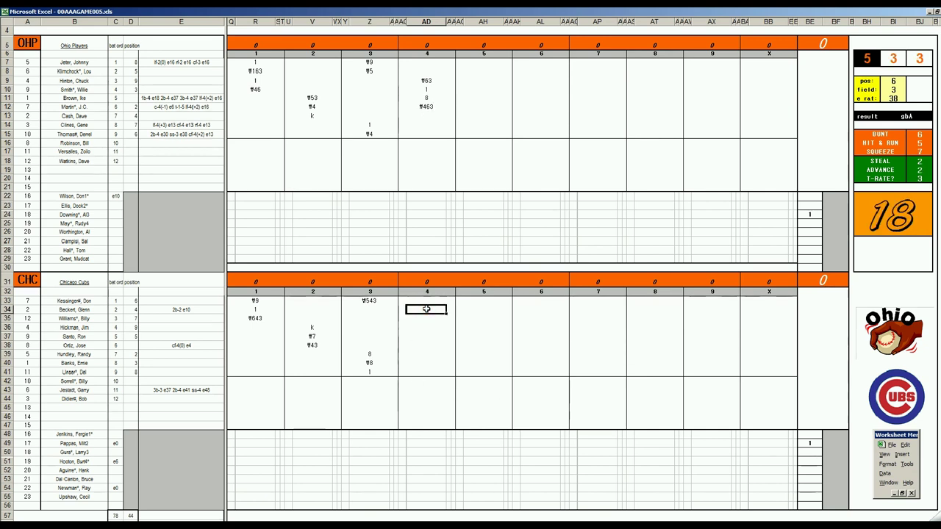
pyautogui.write('#1')
pyautogui.press('Return')
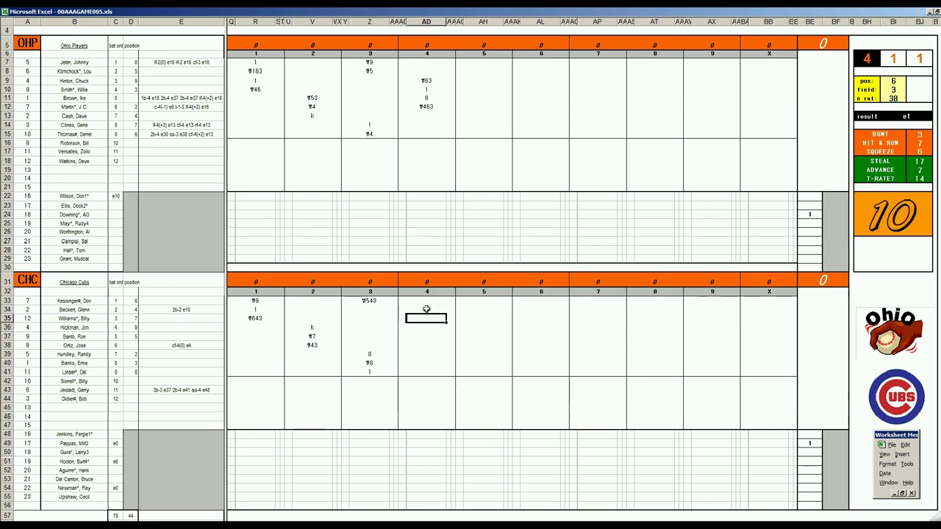
# Step: Set the fielding lookup to position 4 with an error rating of 23
pyautogui.write('4')
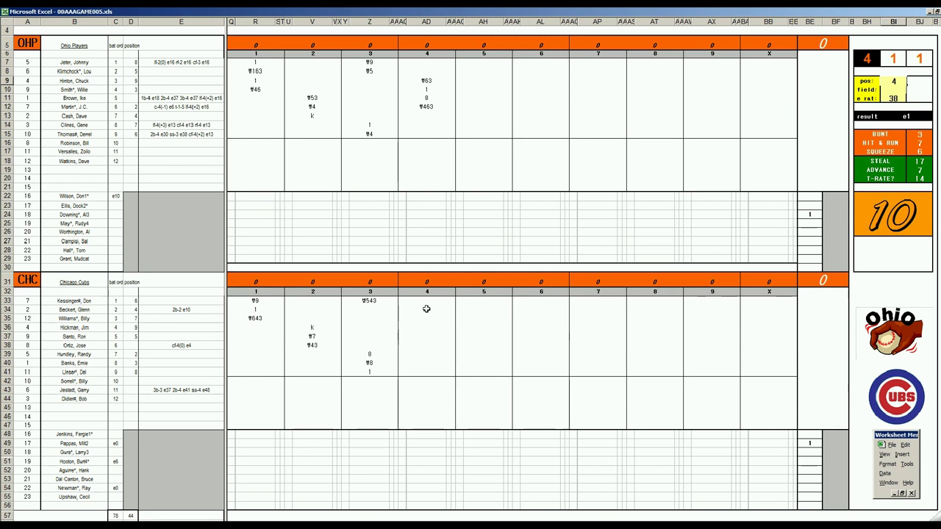
pyautogui.press('Return')
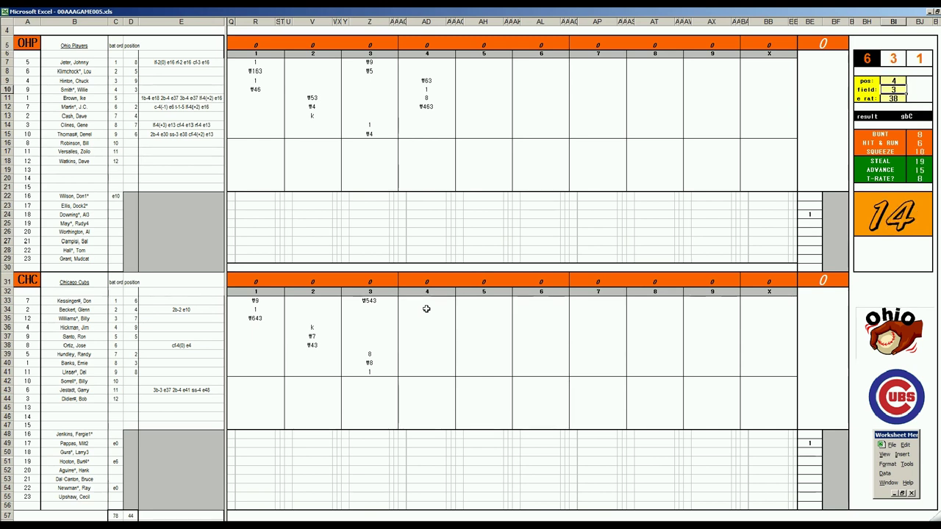
pyautogui.press('Return')
pyautogui.press('BackSpace')
pyautogui.write('23')
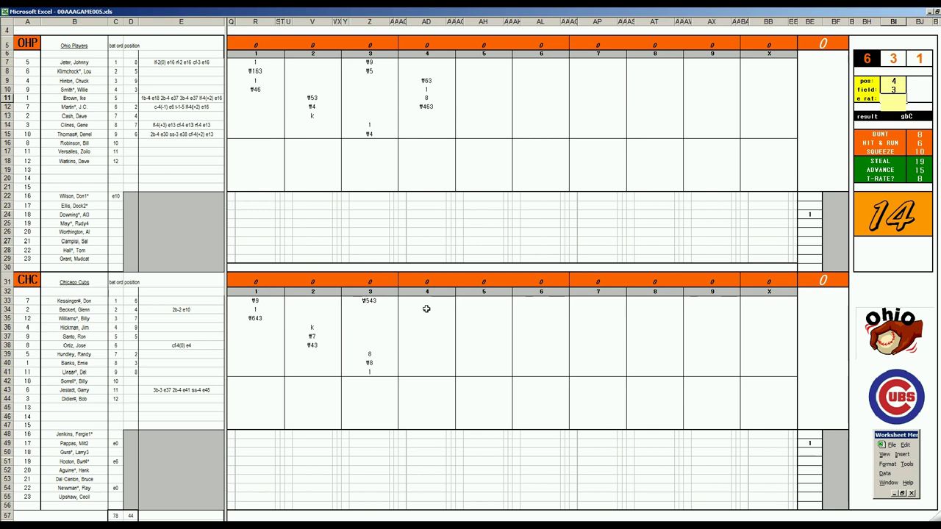
pyautogui.press('Return')
# Step: Record the Cubs' fourth-inning results for the third and fourth batters in AD35:AD36 as #43 and k
pyautogui.click(426, 324)
pyautogui.write('#3')
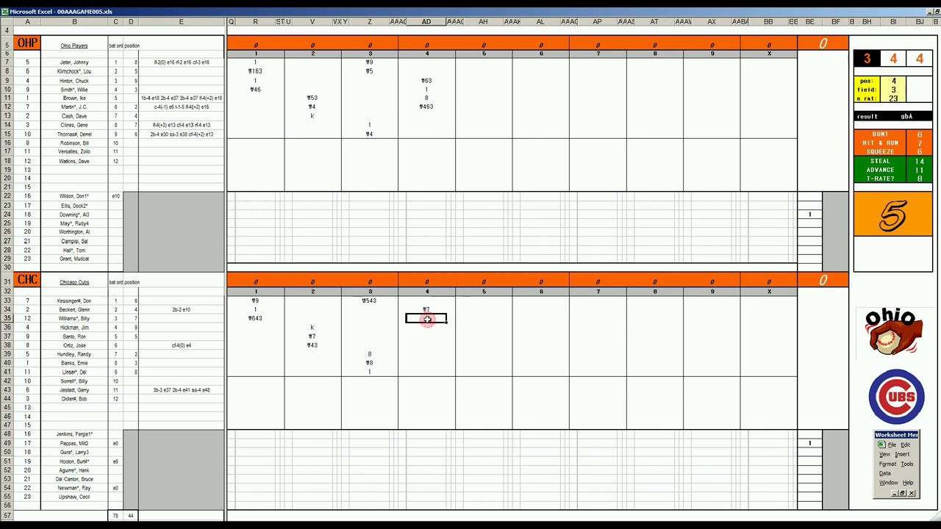
pyautogui.press('Return')
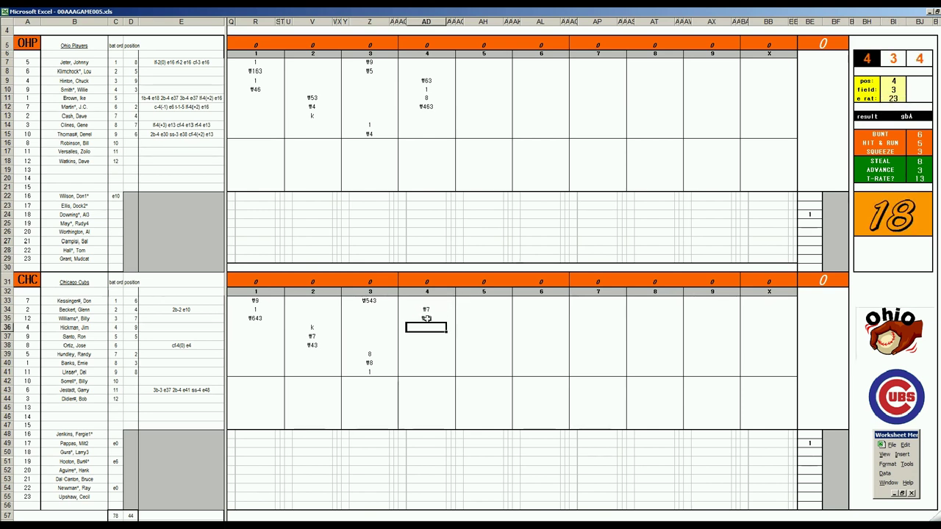
pyautogui.write('k')
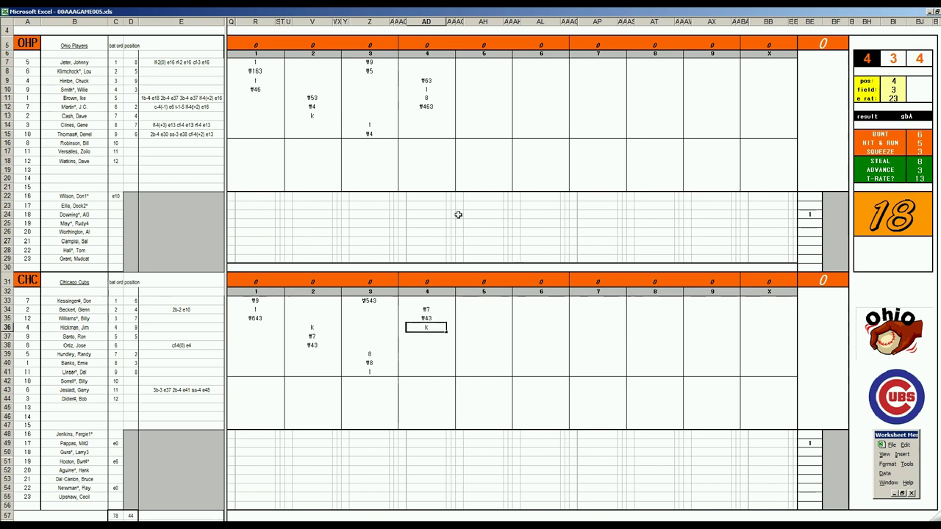
# Step: Record Ohio's fifth-inning results in AH13:AH15 as 3, 1 and #163, adding the small marks beside the first two results
pyautogui.click(484, 117)
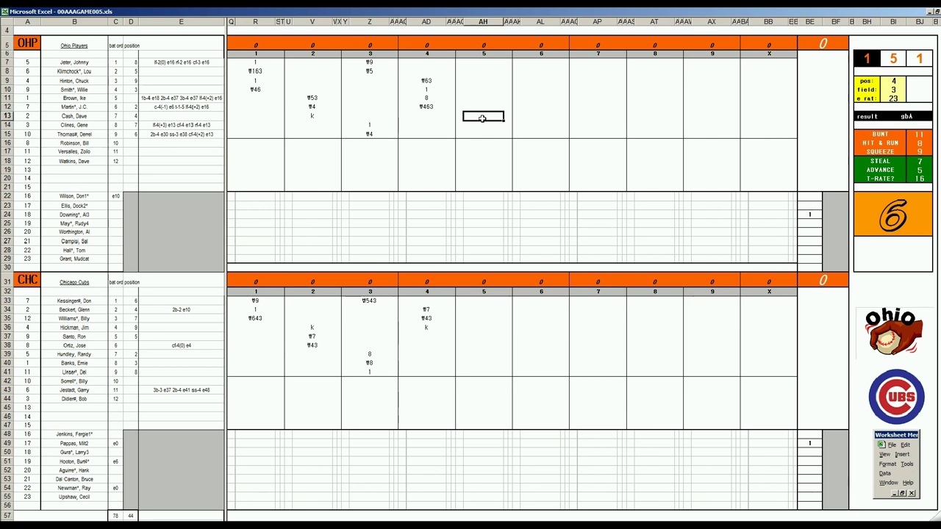
pyautogui.press('Return')
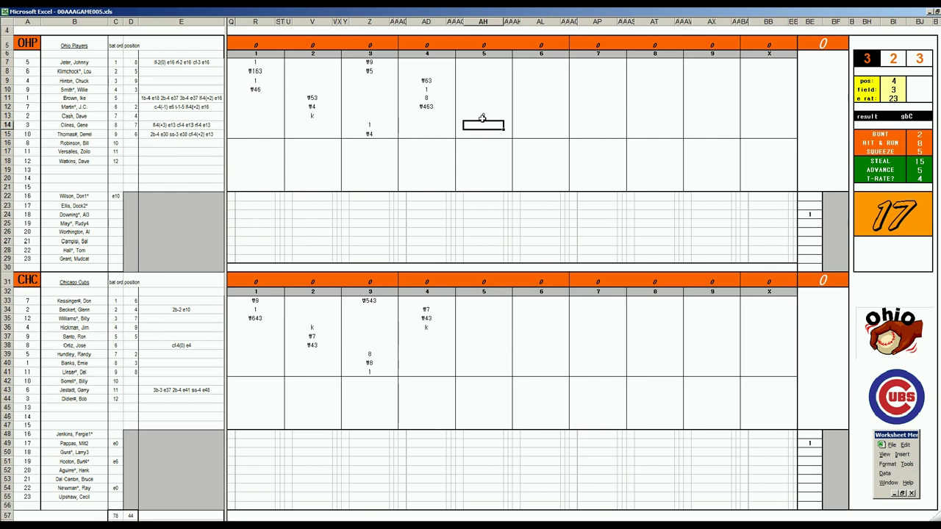
pyautogui.click(482, 119)
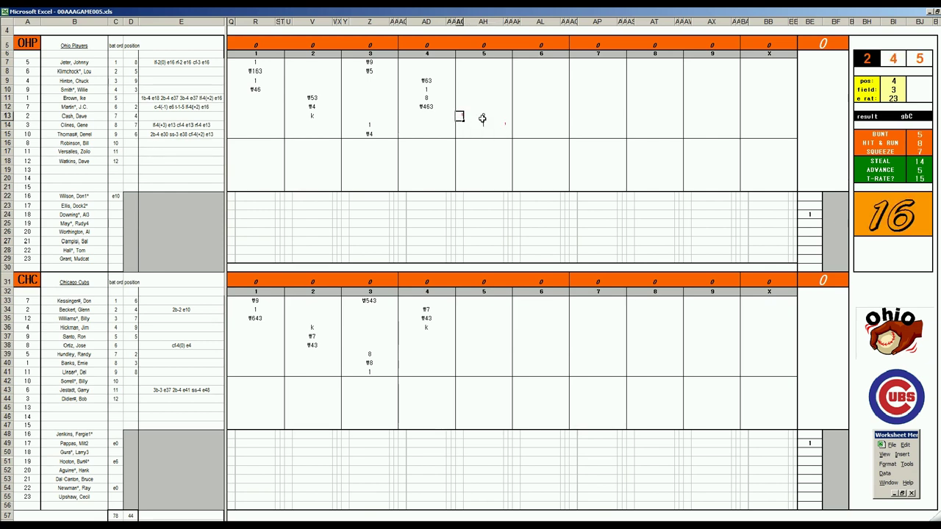
pyautogui.click(482, 119)
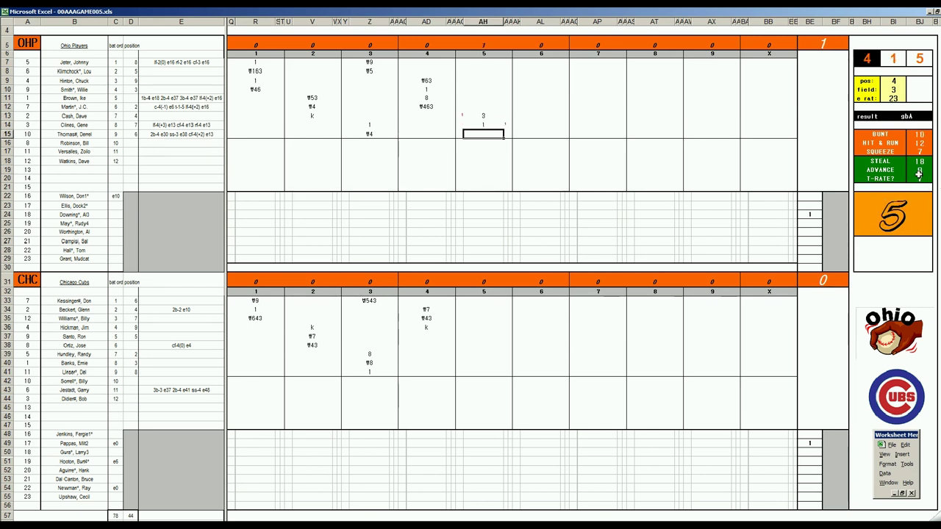
pyautogui.write('f163')
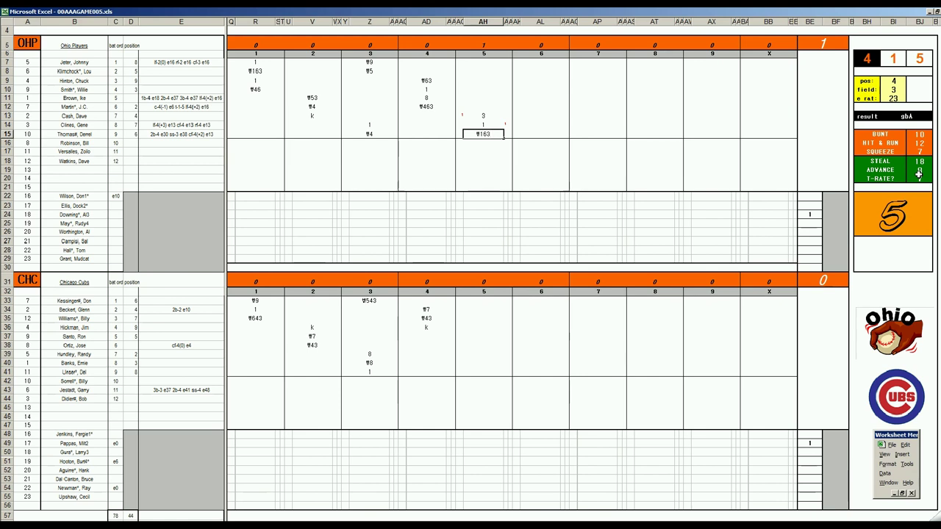
pyautogui.press('Up')
pyautogui.press('Up')
pyautogui.press('Up')
pyautogui.press('Up')
pyautogui.press('Up')
pyautogui.press('Up')
pyautogui.press('Up')
pyautogui.press('Up')
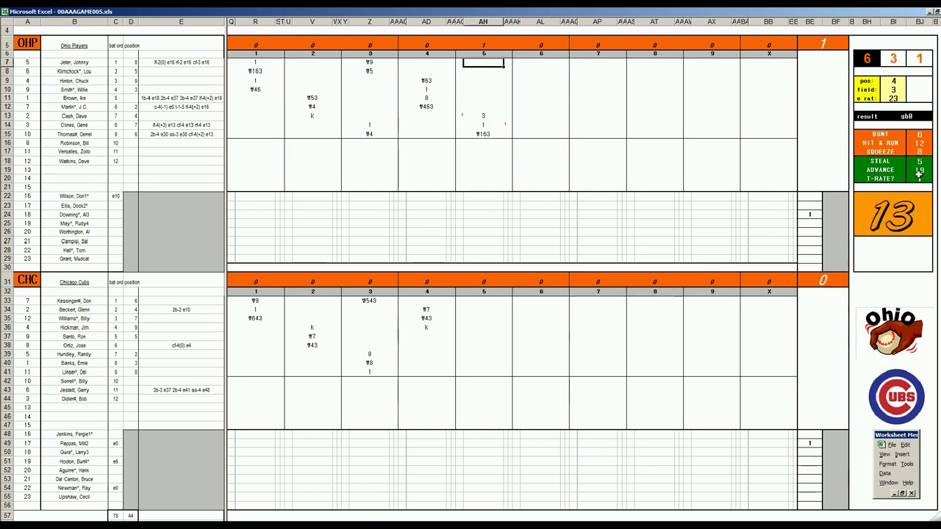
# Step: Set the fielding lookup to position 6 with a field rating of 2
pyautogui.press('Tab')
pyautogui.write('6')
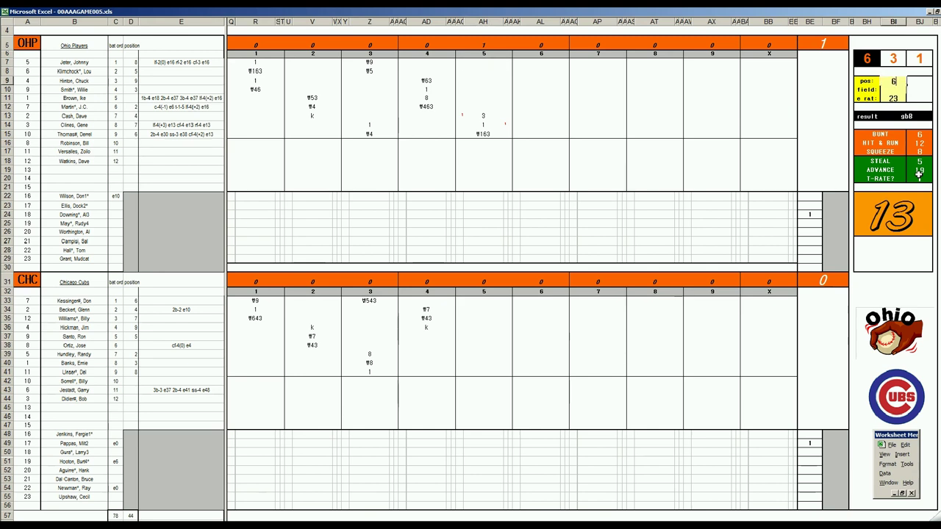
pyautogui.press('Return')
pyautogui.write('2')
pyautogui.press('Return')
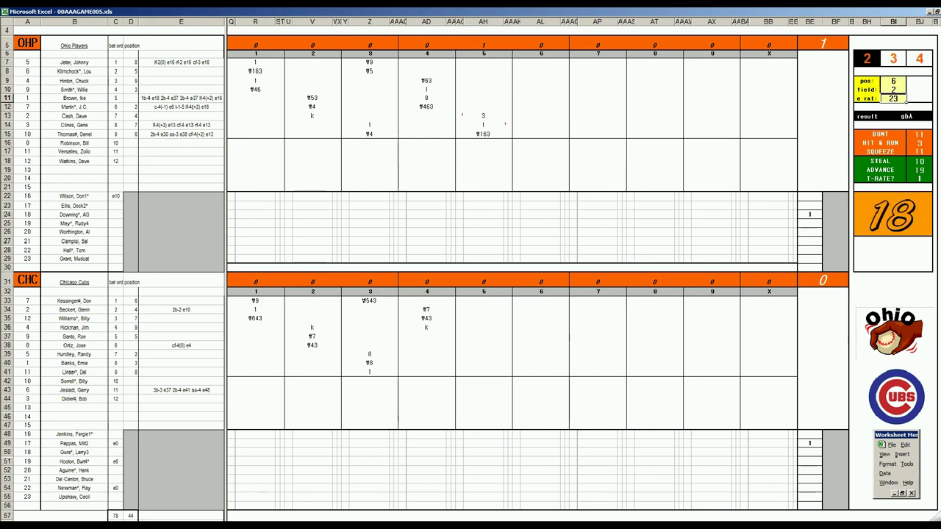
# Step: Record #63 for Ohio's leadoff batter in the fifth inning, in AH7
pyautogui.click(484, 63)
pyautogui.write('#63')
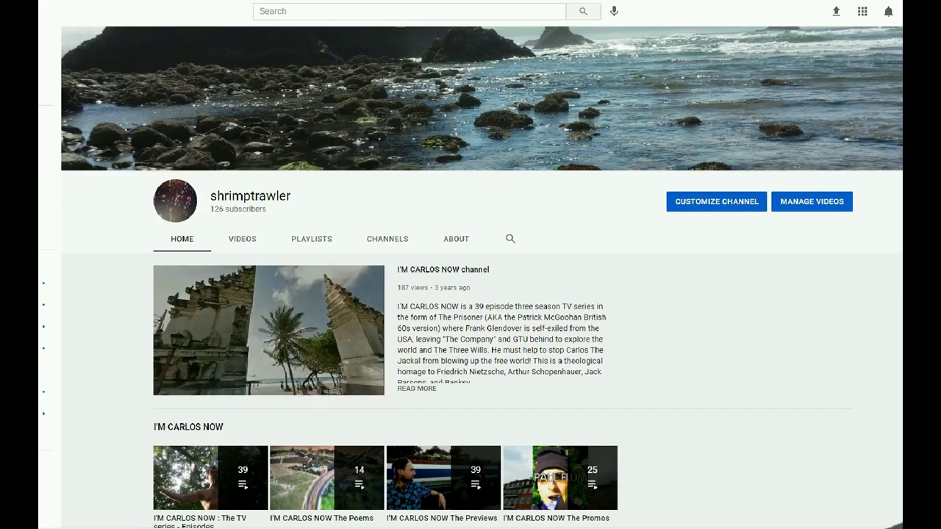
pyautogui.scroll(-3, 482, 277)
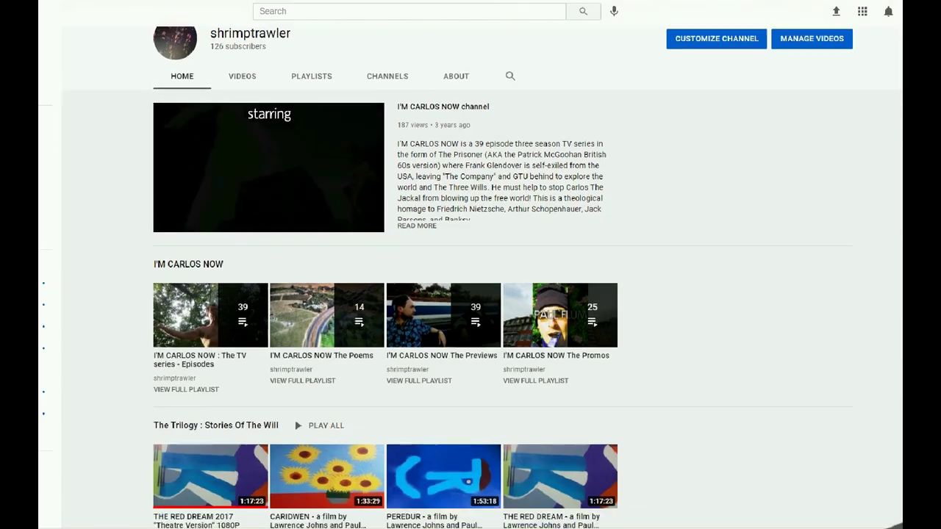
pyautogui.scroll(-3, 482, 278)
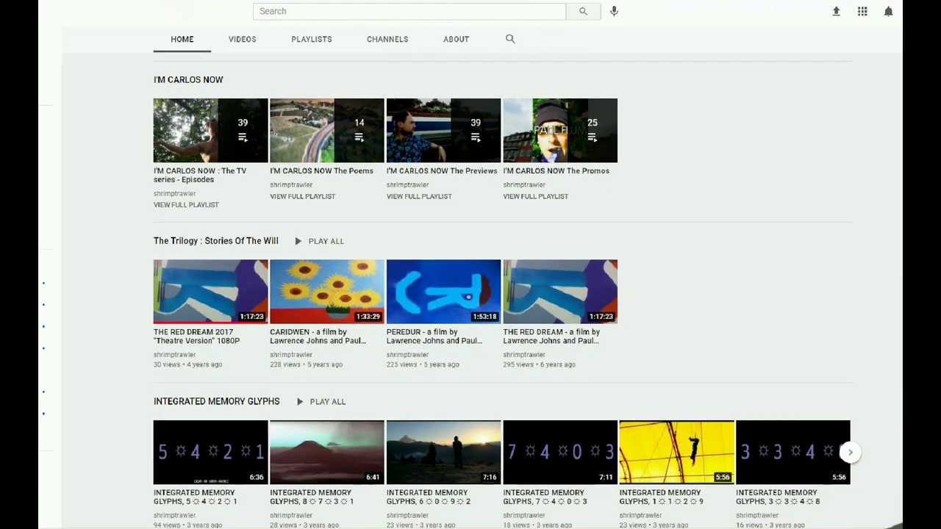
pyautogui.scroll(-3, 481, 277)
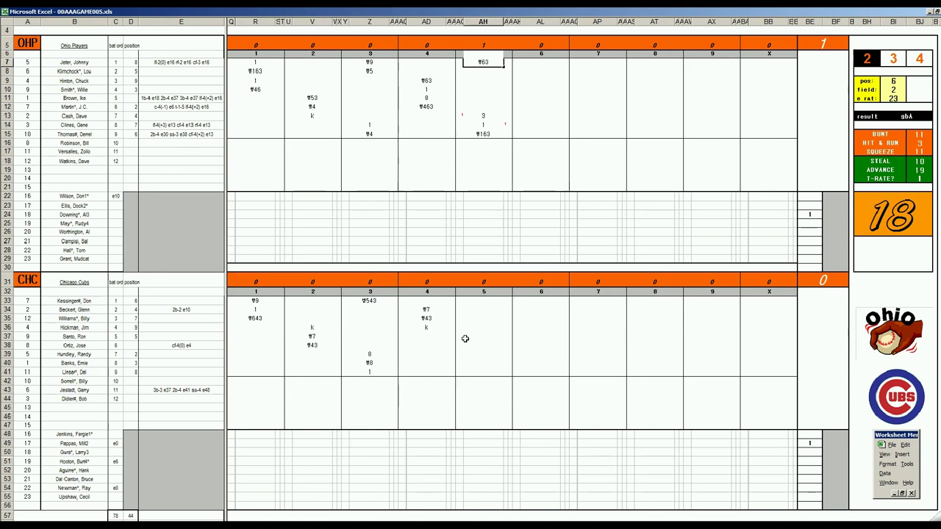
# Step: Record the Cubs' first two fifth-inning results in AH37:AH38 as #8 and #3
pyautogui.click(478, 339)
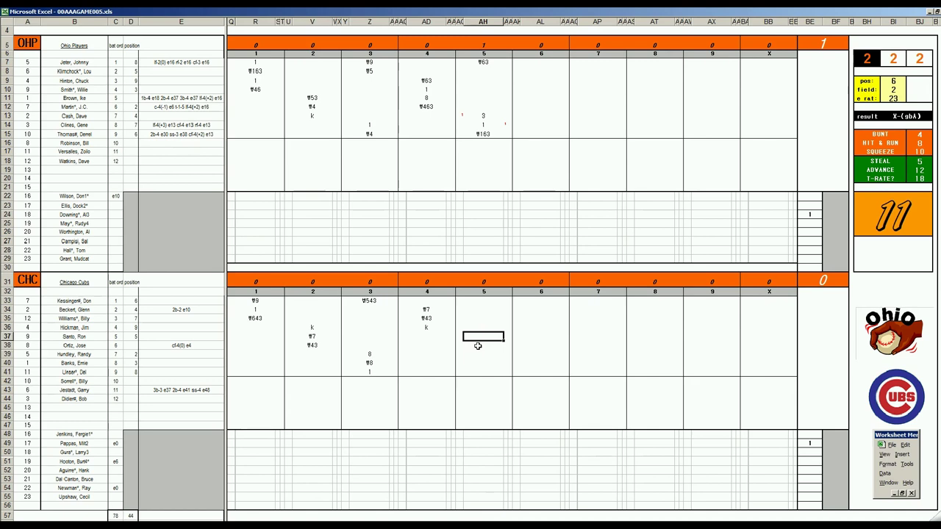
pyautogui.write('F8')
pyautogui.press('Return')
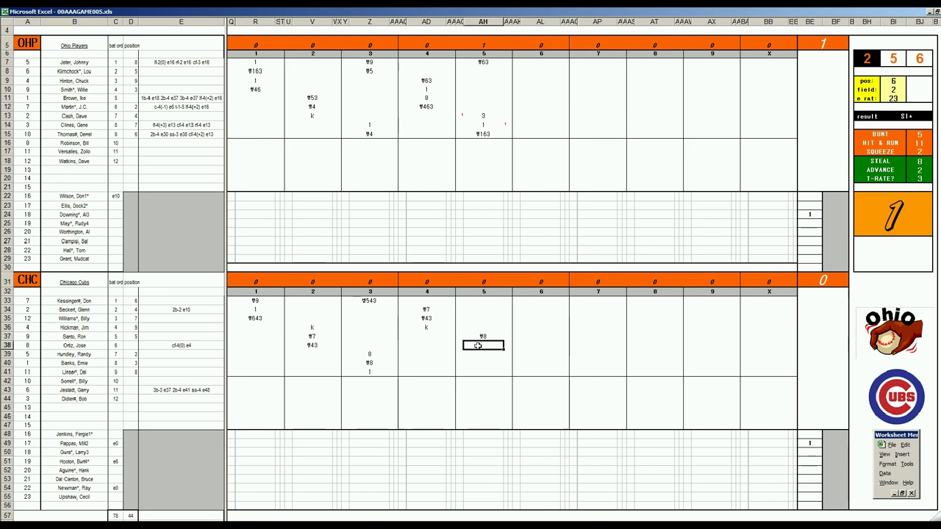
pyautogui.write('F3')
pyautogui.press('Return')
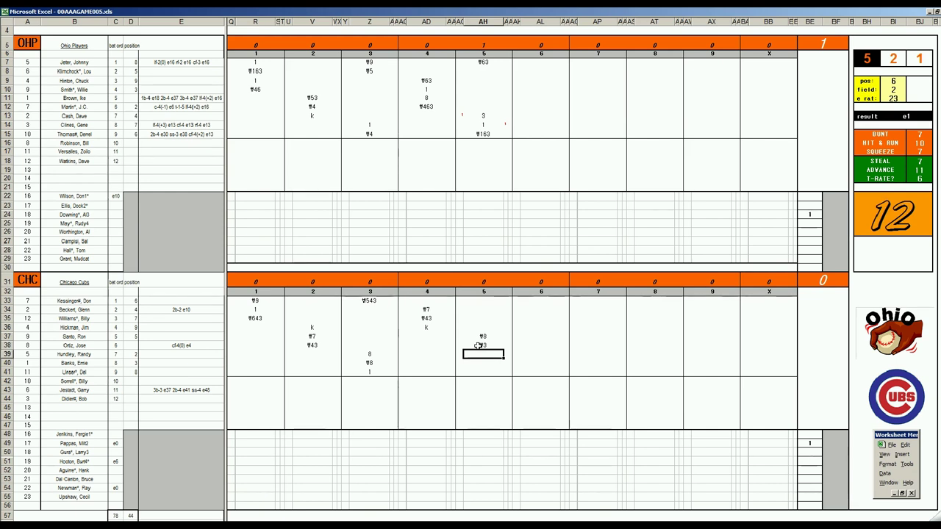
# Step: Set the fielding lookup to position 8, field rating 3 and error rating 16, and record #8 in AH39 for the Cubs' fifth inning
pyautogui.write('8')
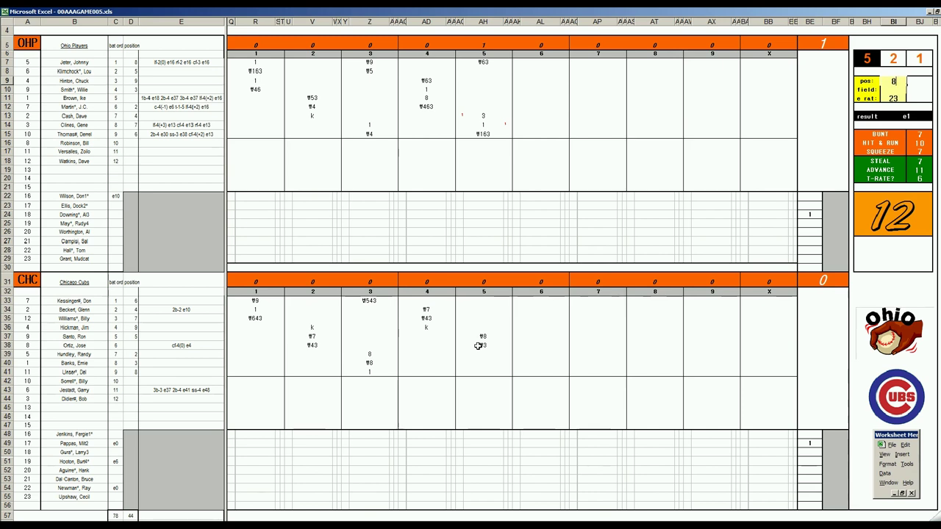
pyautogui.press('Return')
pyautogui.write('3')
pyautogui.press('Return')
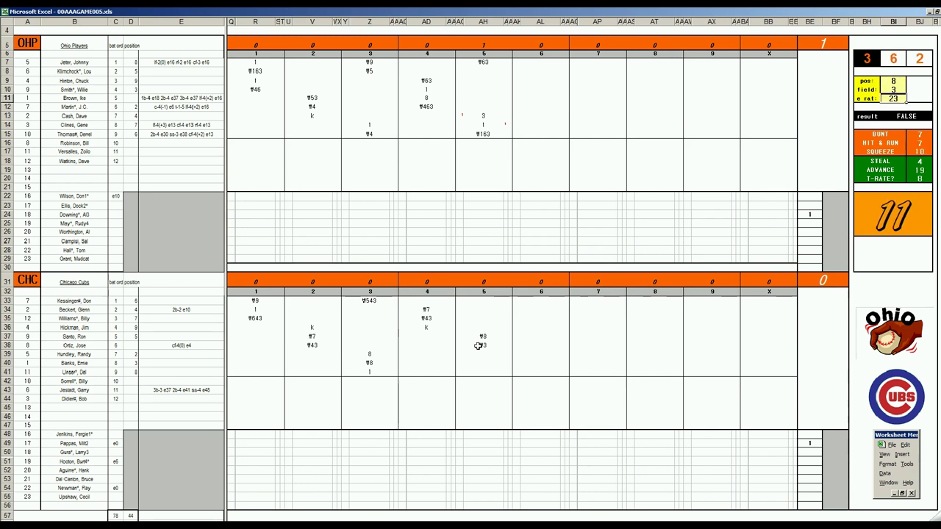
pyautogui.write('16')
pyautogui.press('Return')
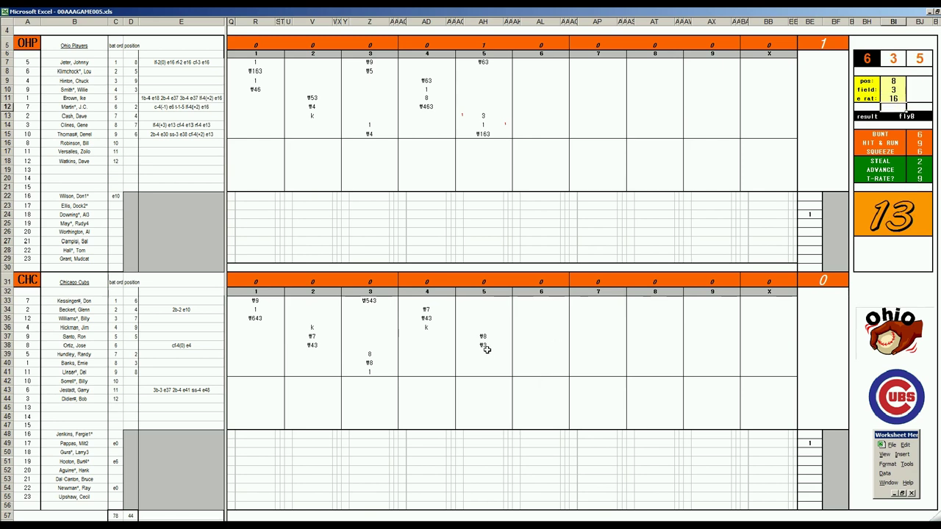
pyautogui.click(484, 355)
pyautogui.write('f8')
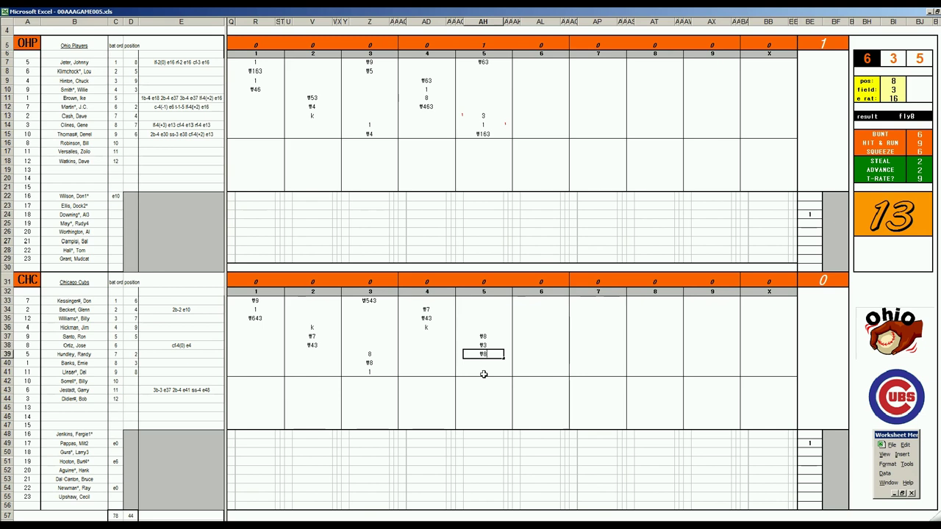
# Step: Record Ohio's sixth-inning results in AL8:AL10 as 1, #8 and 4, adding the small marks beside the 1 and the 4
pyautogui.click(540, 70)
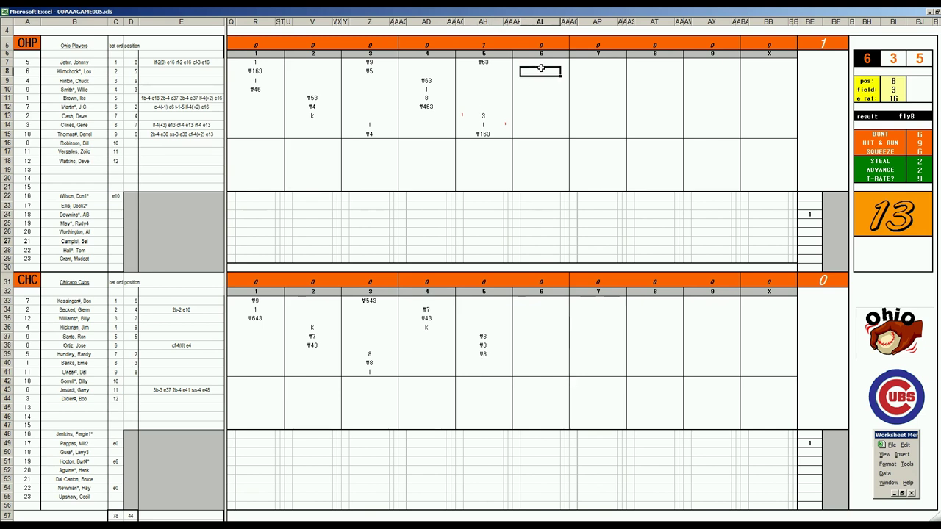
pyautogui.press('F9')
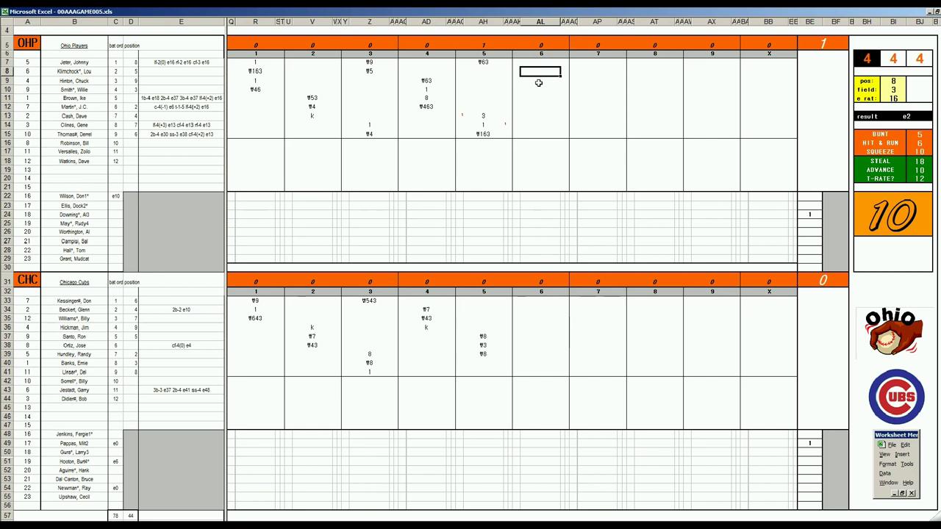
pyautogui.write('1')
pyautogui.press('Return')
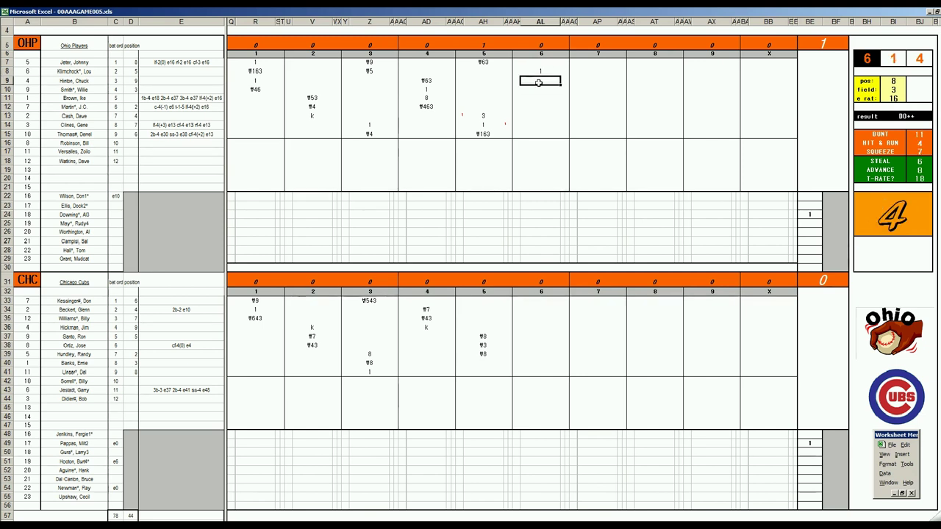
pyautogui.write('f8')
pyautogui.press('Return')
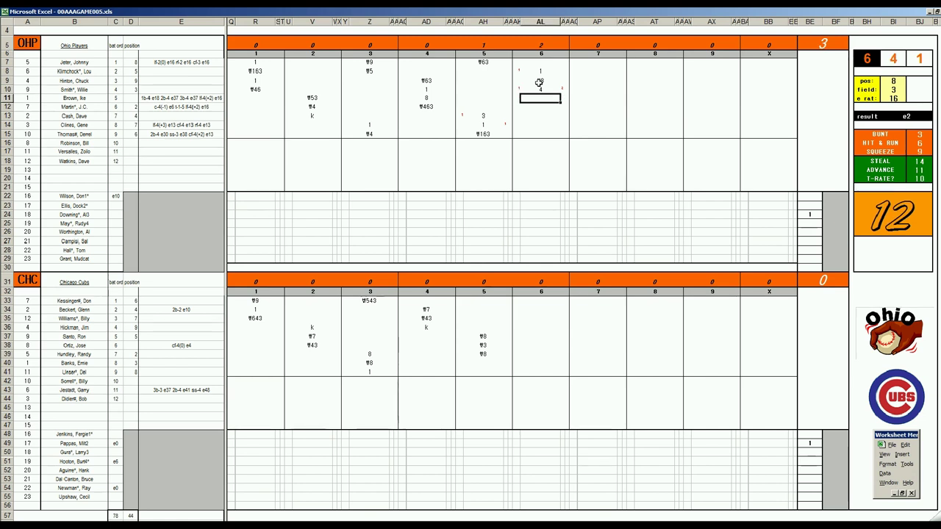
# Step: Record the rest of Ohio's sixth inning in AL11:AL13 as #8, 1 and #53
pyautogui.write('f8')
pyautogui.press('Return')
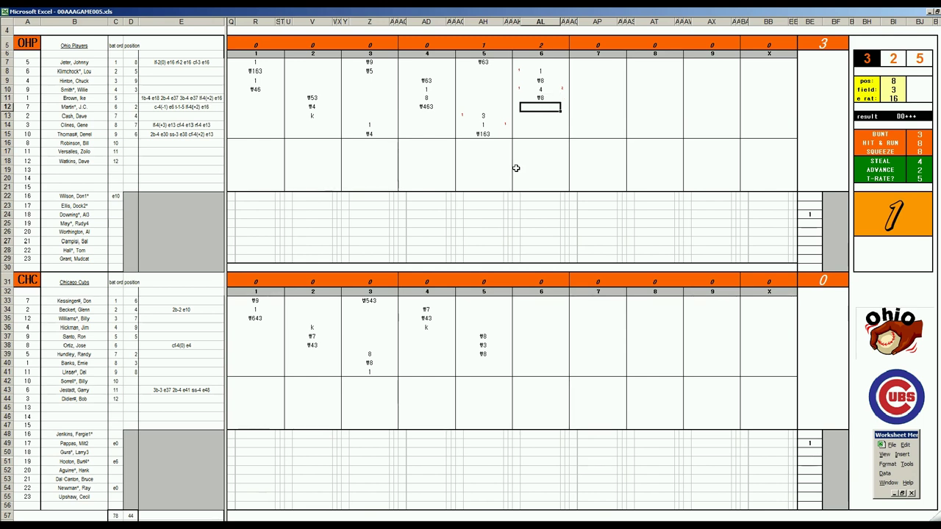
pyautogui.write('1')
pyautogui.press('Return')
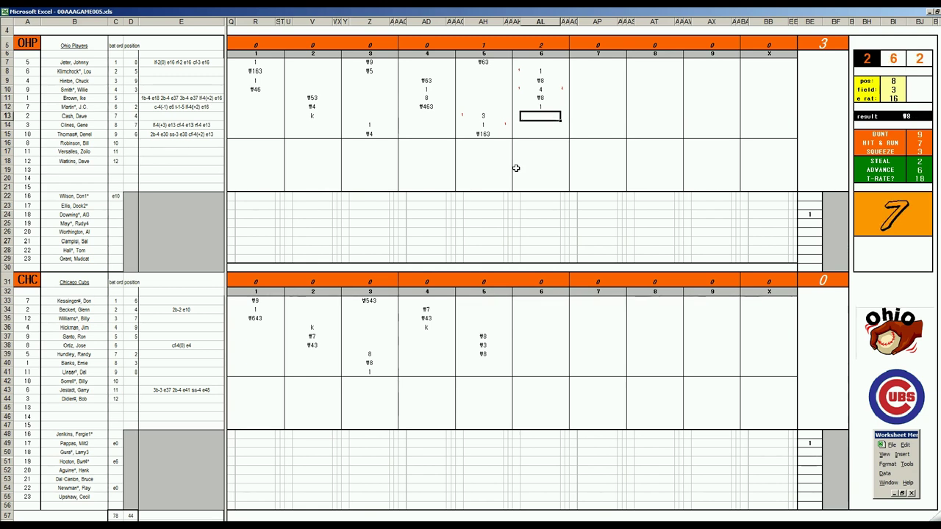
pyautogui.write('f53')
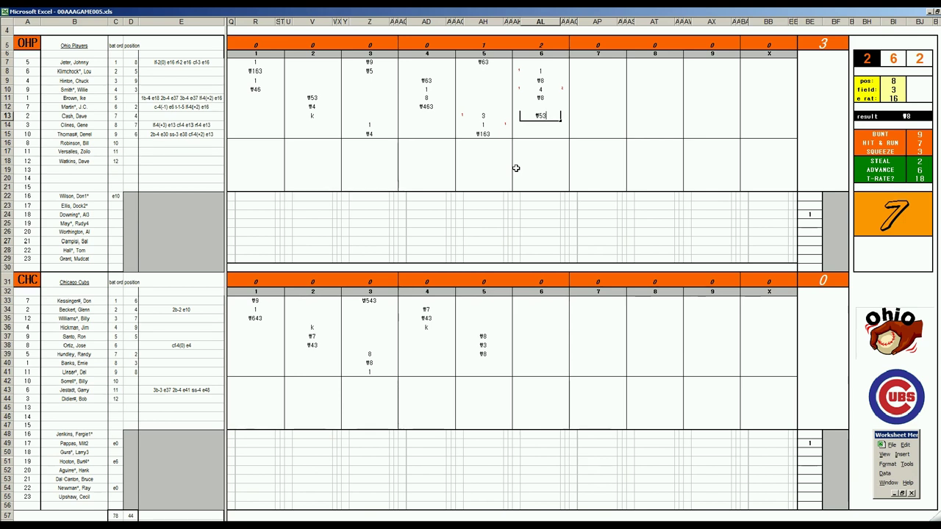
# Step: Record the Cubs' sixth-inning results as k in AL40, #9 in AL41 and #7 for the leadoff batter in AL33
pyautogui.click(533, 363)
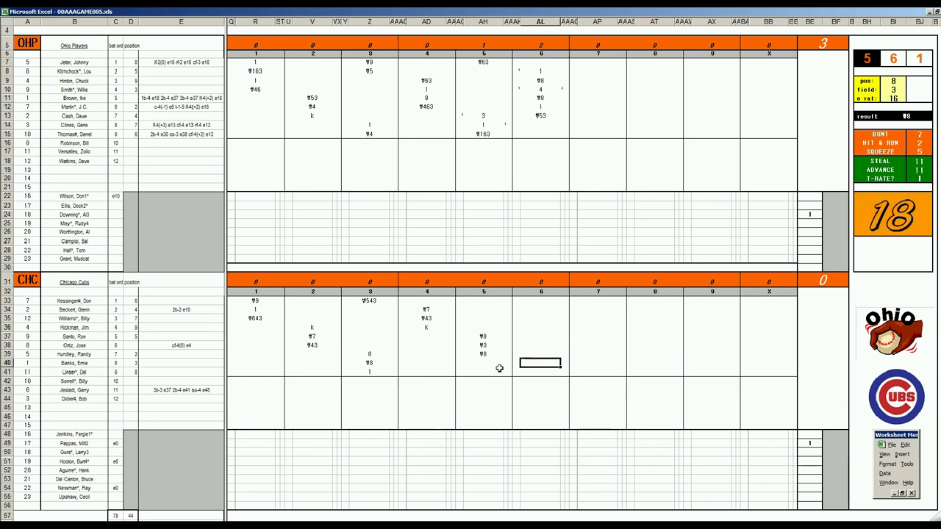
pyautogui.write('k')
pyautogui.press('Return')
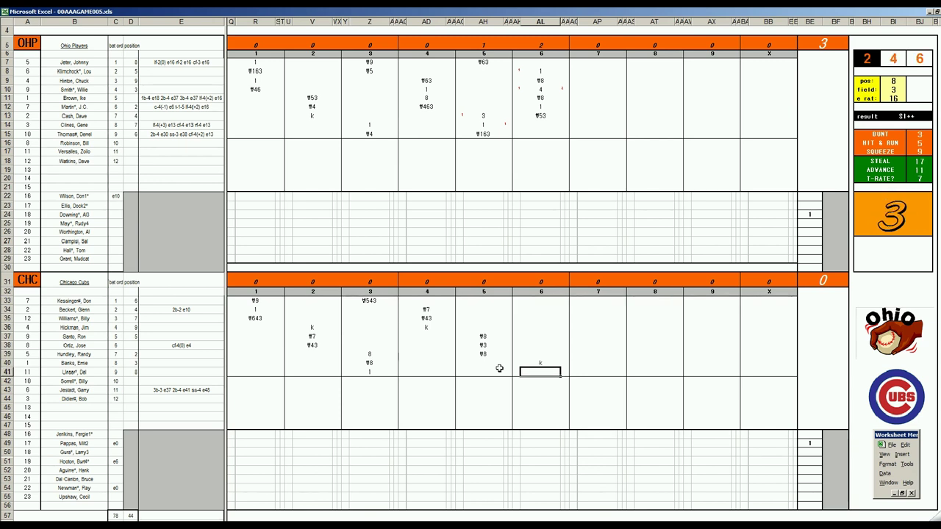
pyautogui.write('f9')
pyautogui.press('Up')
pyautogui.press('Up')
pyautogui.press('Up')
pyautogui.press('Up')
pyautogui.press('Up')
pyautogui.press('Up')
pyautogui.press('Up')
pyautogui.press('Up')
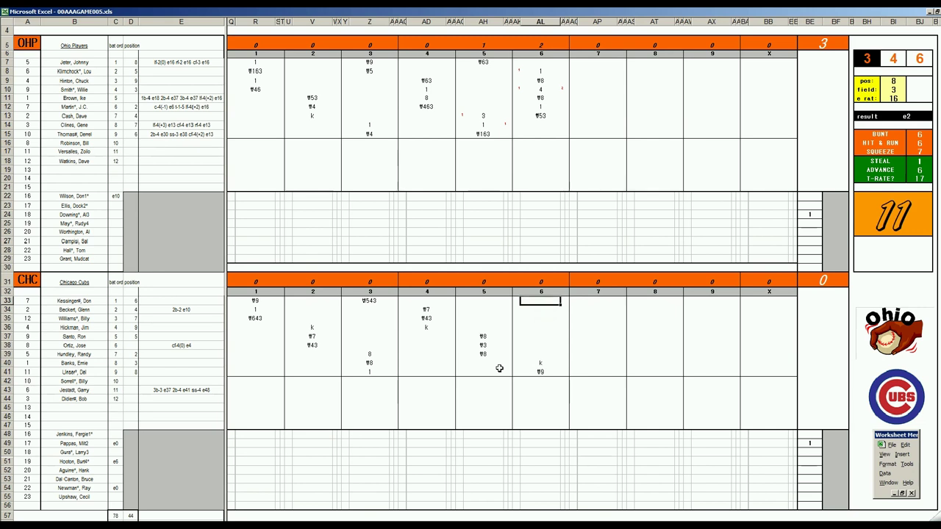
pyautogui.write('f7')
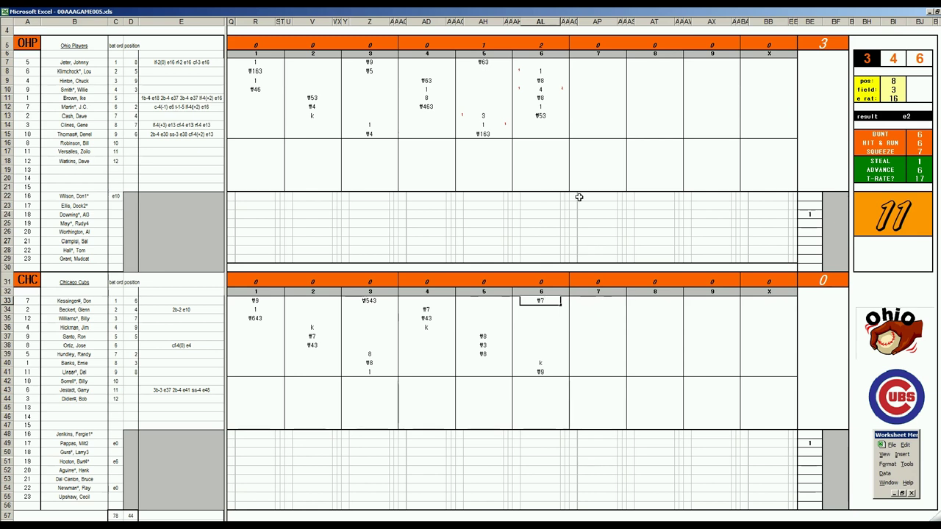
# Step: Record Ohio's seventh-inning results as k in AP14, #43 in AP15 and #8 for the leadoff batter in AP7
pyautogui.click(587, 124)
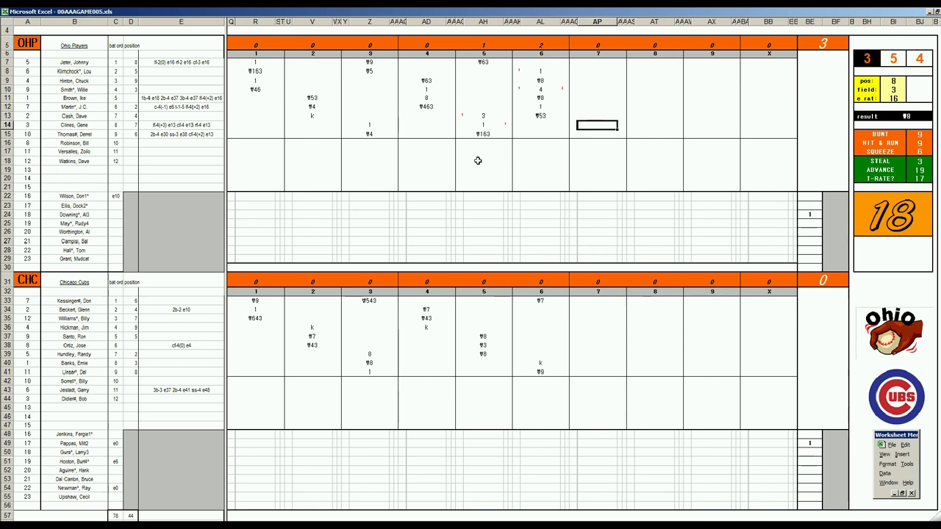
pyautogui.write('k')
pyautogui.press('Return')
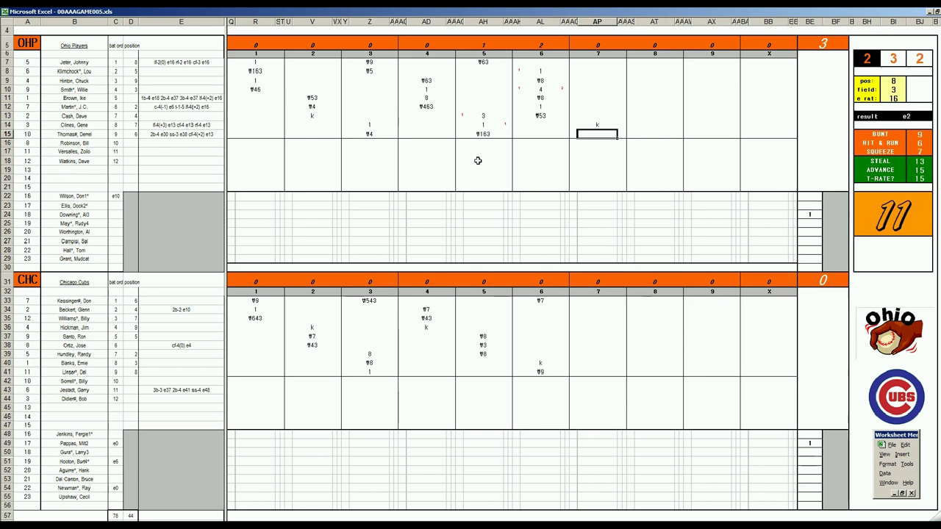
pyautogui.write('#43')
pyautogui.press('Up')
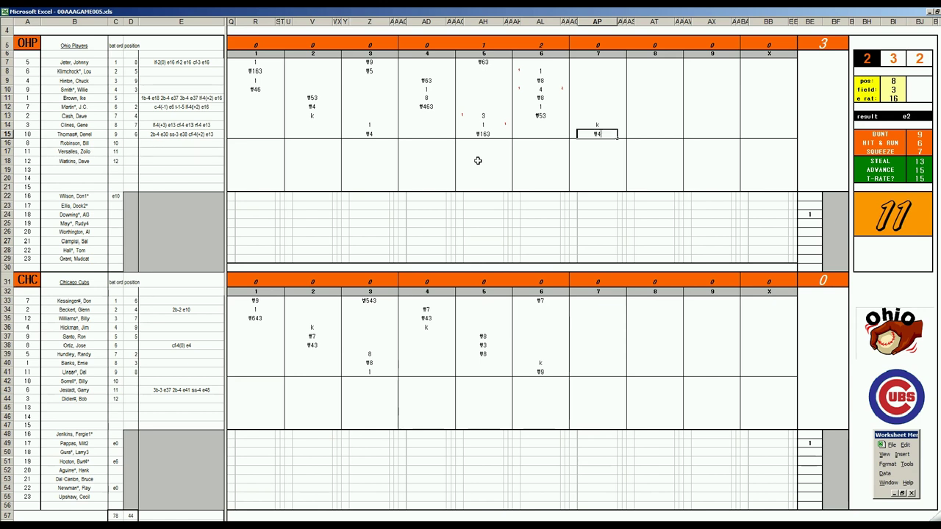
pyautogui.press('Up')
pyautogui.press('Up')
pyautogui.press('Up')
pyautogui.press('Up')
pyautogui.press('Up')
pyautogui.press('Up')
pyautogui.press('Up')
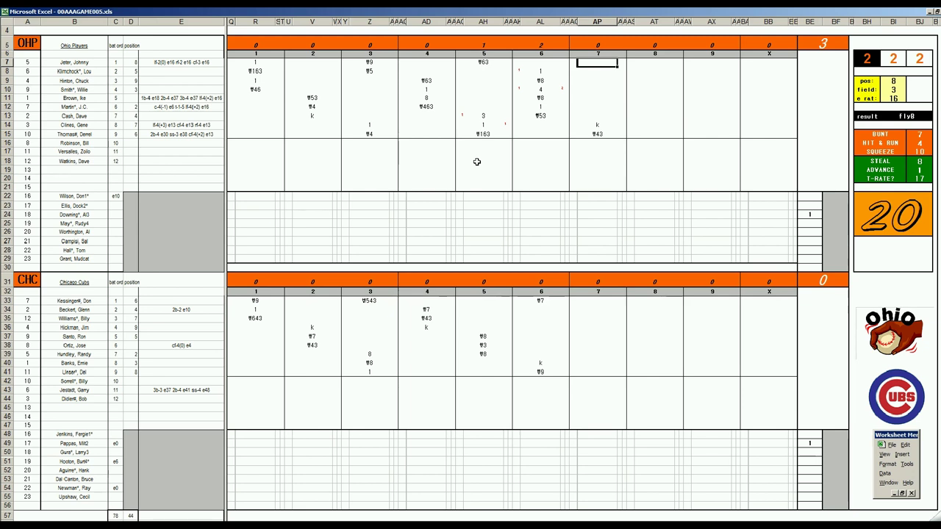
pyautogui.write('#8')
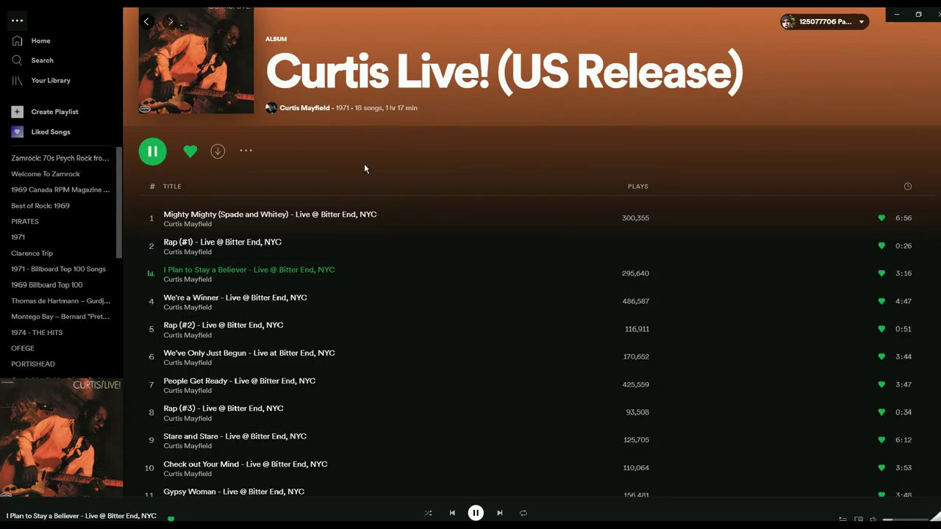
# Step: Switch back to the 00AAAGAME005.xls workbook in Excel and record k in AP34 for the Cubs' seventh inning
pyautogui.scroll(1, 437, 167)
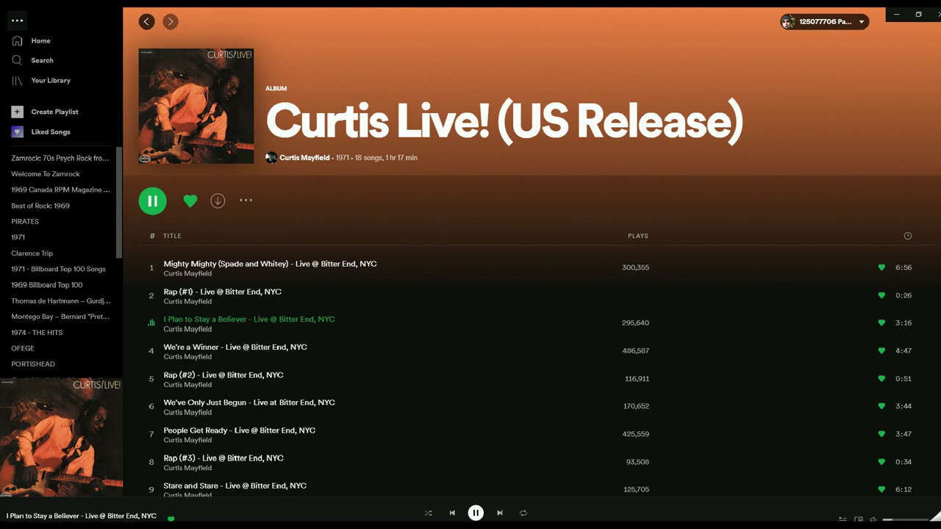
pyautogui.moveTo(202, 526)
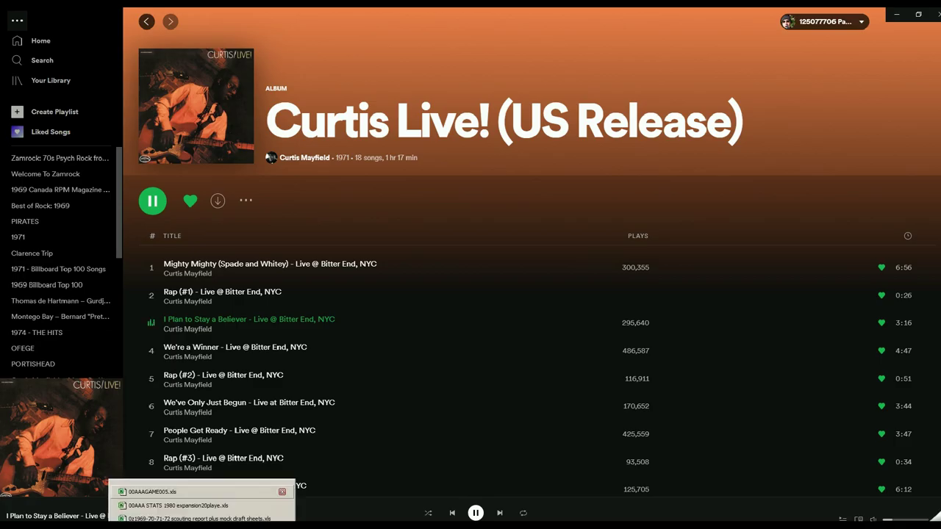
pyautogui.click(154, 492)
pyautogui.click(597, 311)
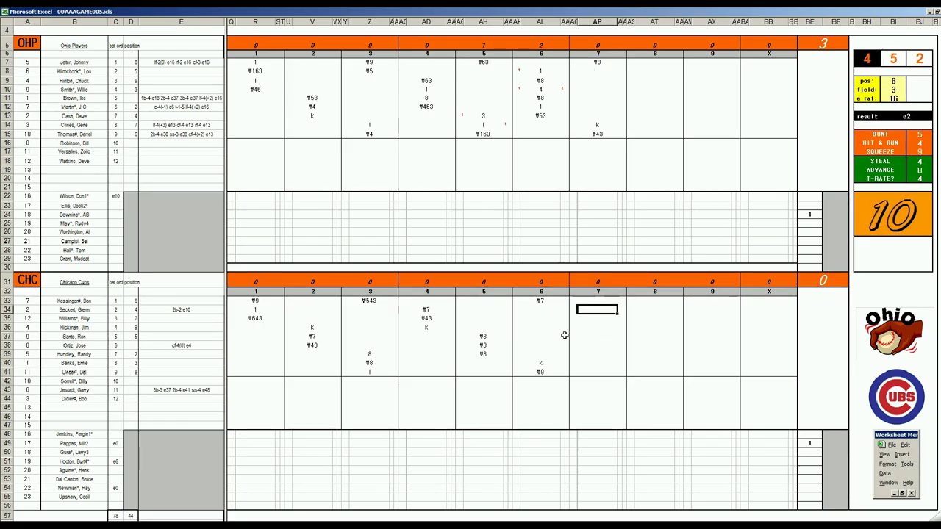
pyautogui.write('k')
pyautogui.press('Return')
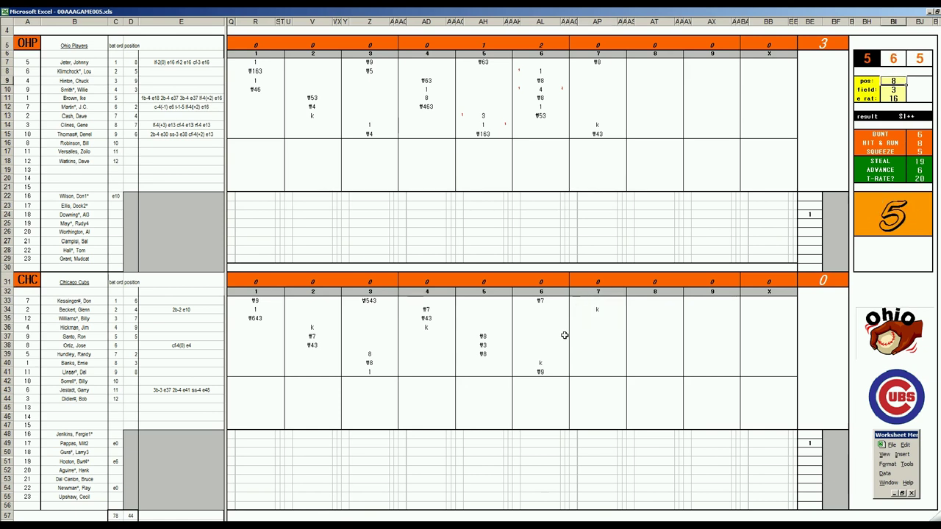
# Step: Set the fielding lookup to position 9 with an error rating of 9
pyautogui.write('9')
pyautogui.press('Return')
pyautogui.press('Return')
pyautogui.press('Return')
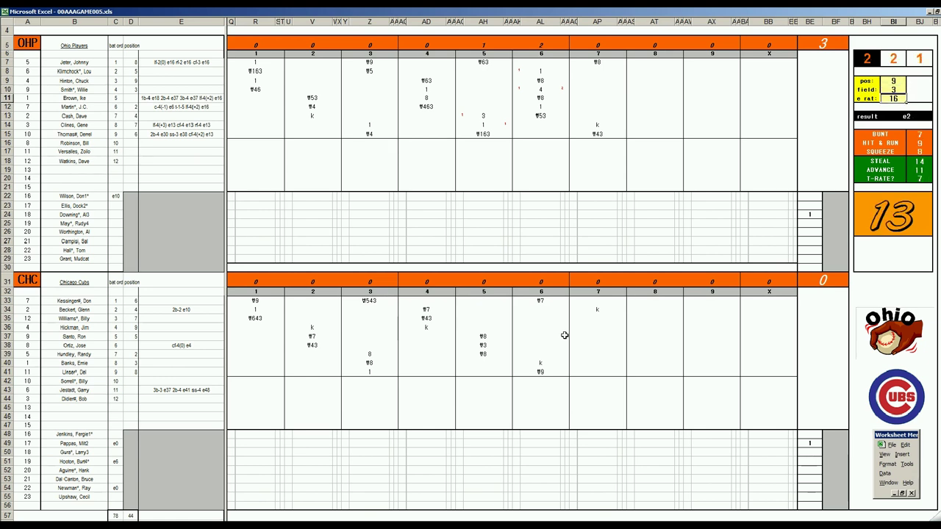
# Step: Record the Cubs' remaining seventh-inning results in AP35:AP36 as #9 and #8
pyautogui.click(607, 320)
pyautogui.write('#9')
pyautogui.press('Return')
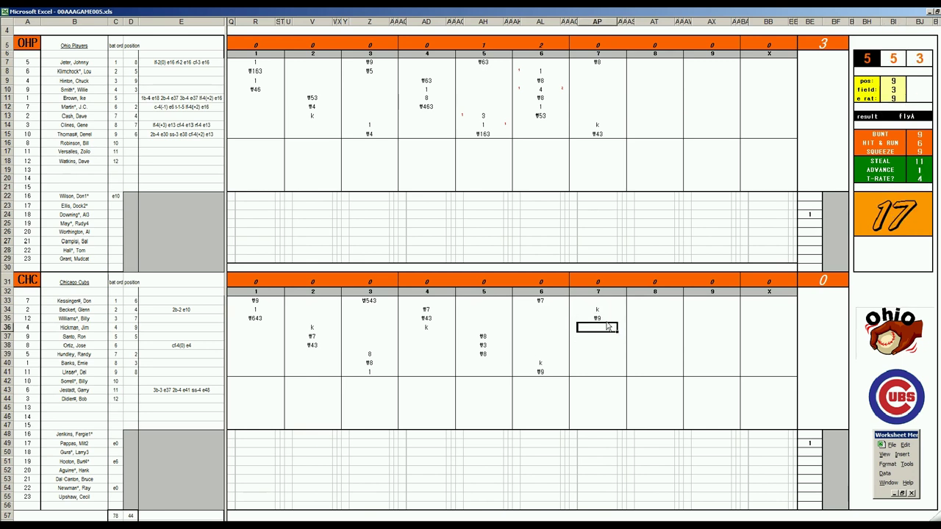
pyautogui.write('#8')
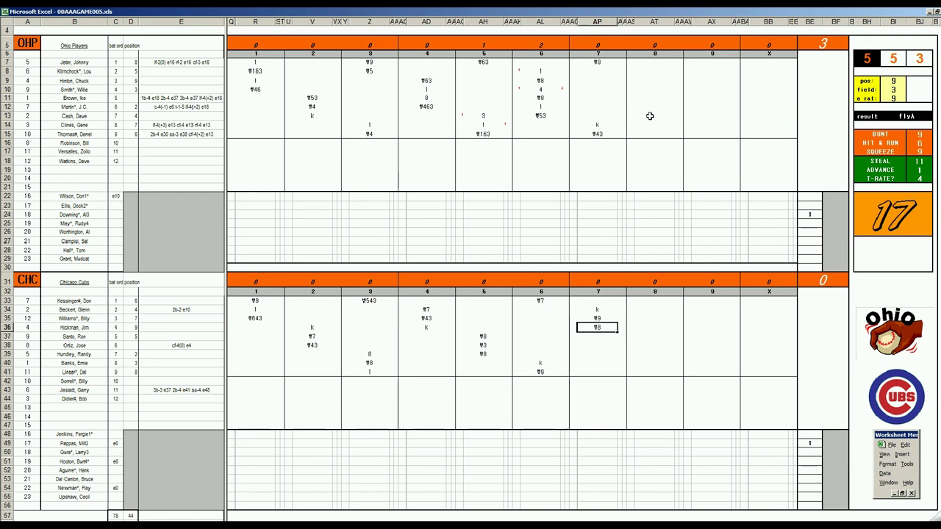
pyautogui.click(652, 150)
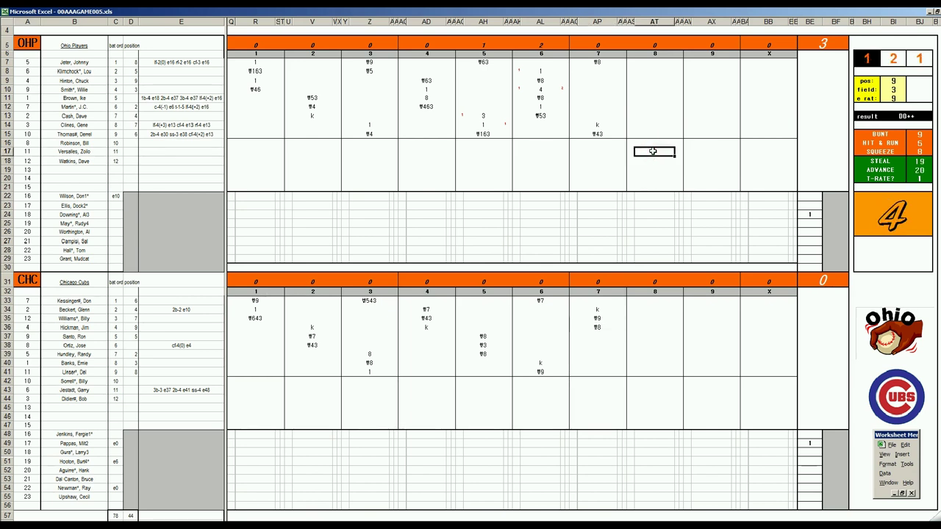
# Step: Record Ohio's eighth-inning results as #643 in AT9, k in AT10 and 8 in AT17
pyautogui.doubleClick(653, 151)
pyautogui.press('Up')
pyautogui.press('Up')
pyautogui.press('Up')
pyautogui.press('Up')
pyautogui.press('Up')
pyautogui.press('Up')
pyautogui.press('Up')
pyautogui.press('Up')
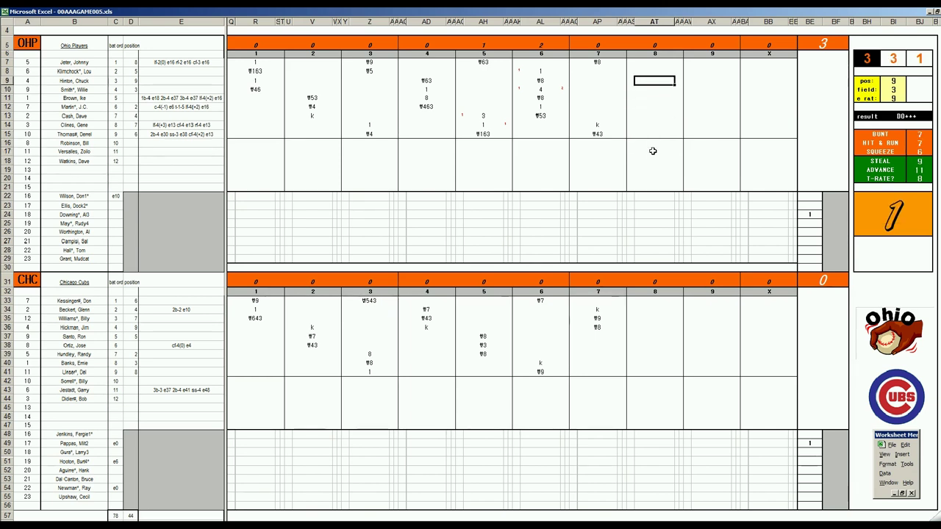
pyautogui.write('#643')
pyautogui.press('Return')
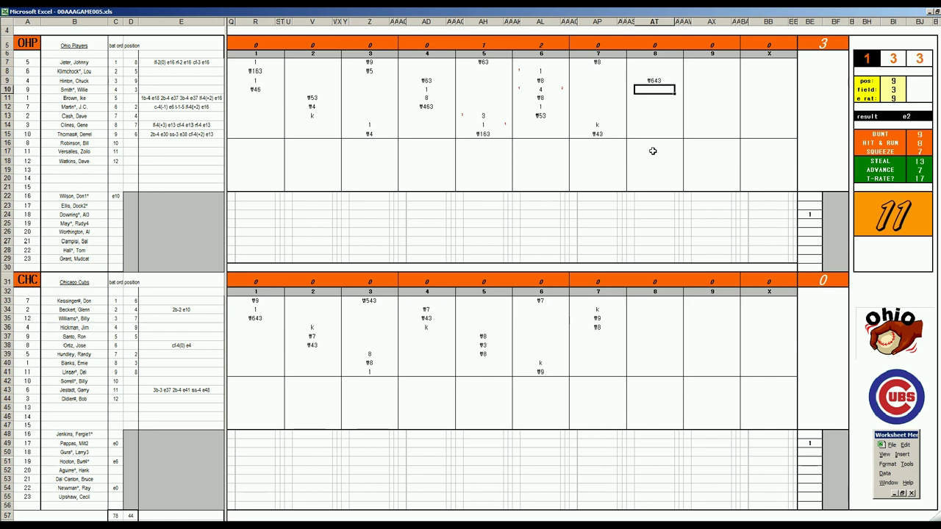
pyautogui.write('k')
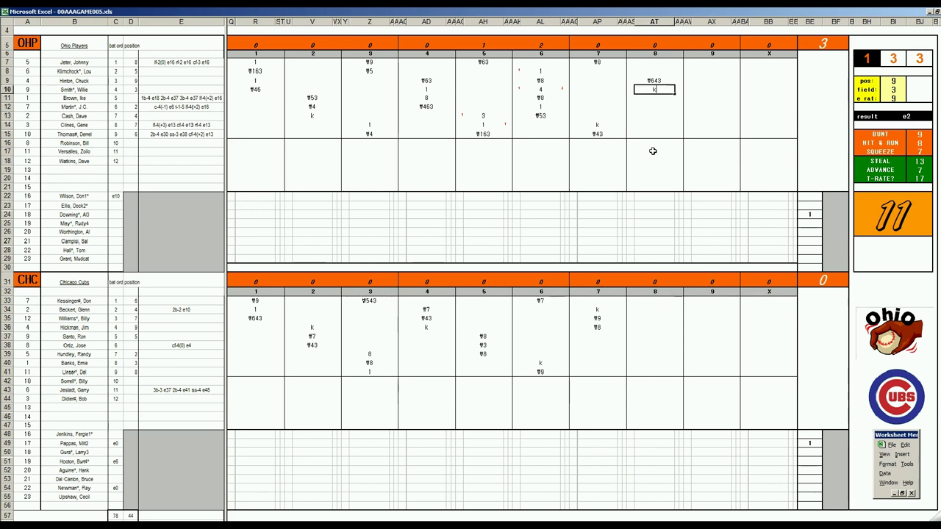
# Step: Set the fielding lookup to position 2 with a field rating of 4 and an error rating of 6
pyautogui.click(641, 335)
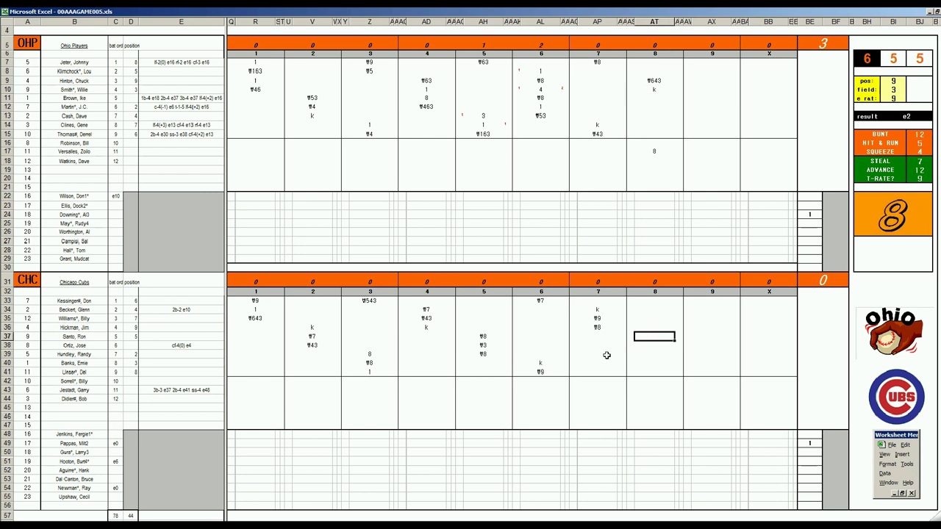
pyautogui.hotkey('ctrl', 'r')
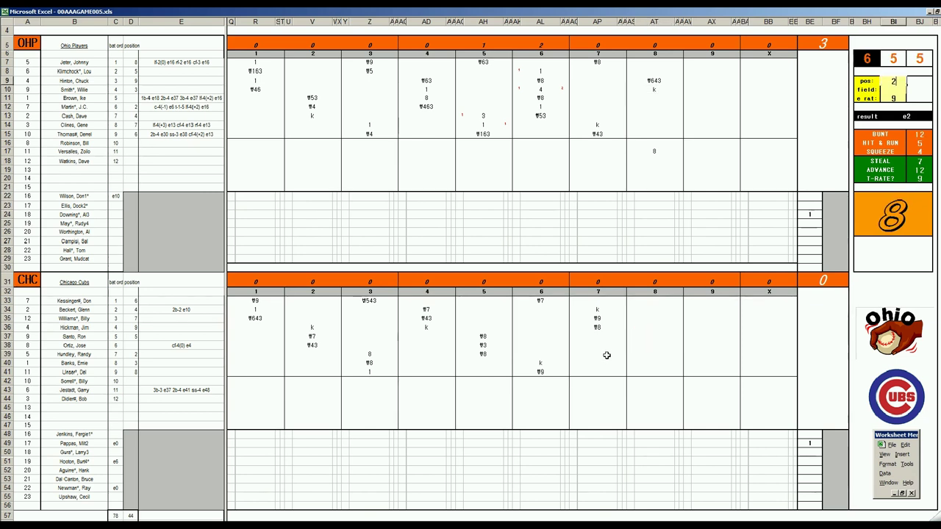
pyautogui.press('Return')
pyautogui.write('4')
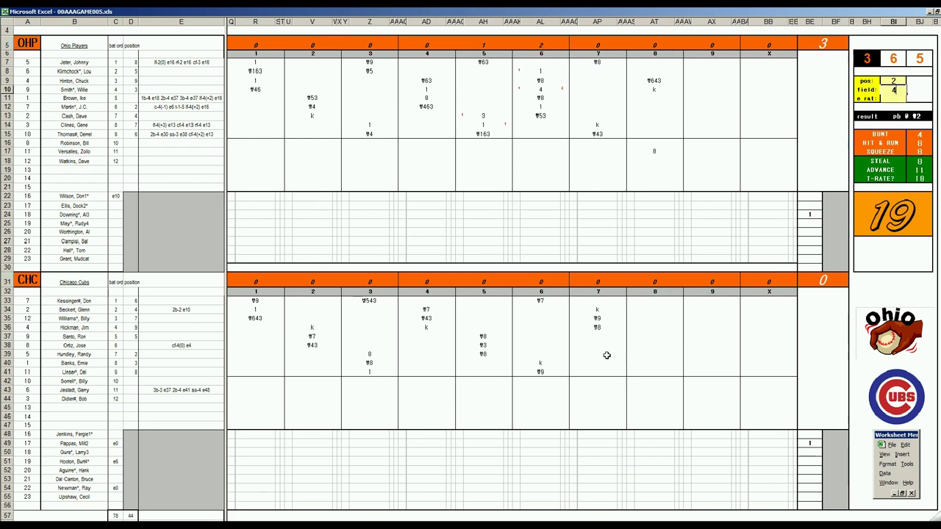
pyautogui.press('Return')
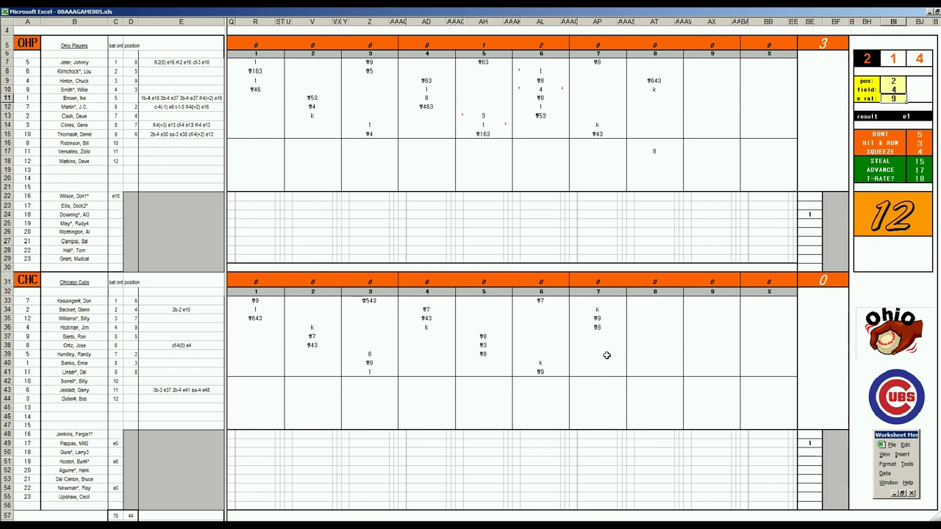
pyautogui.write('6')
pyautogui.press('Return')
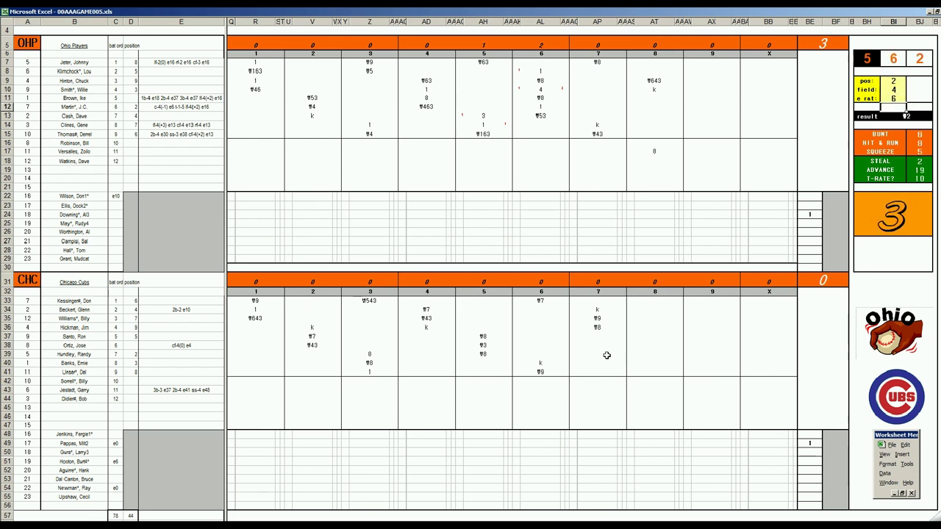
# Step: Record the Cubs' eighth-inning results #2, 2, #6 and #9 in AT37:AT40, and the pitching entries 8 in BF49 and 9 in BE54
pyautogui.click(652, 335)
pyautogui.press('Return')
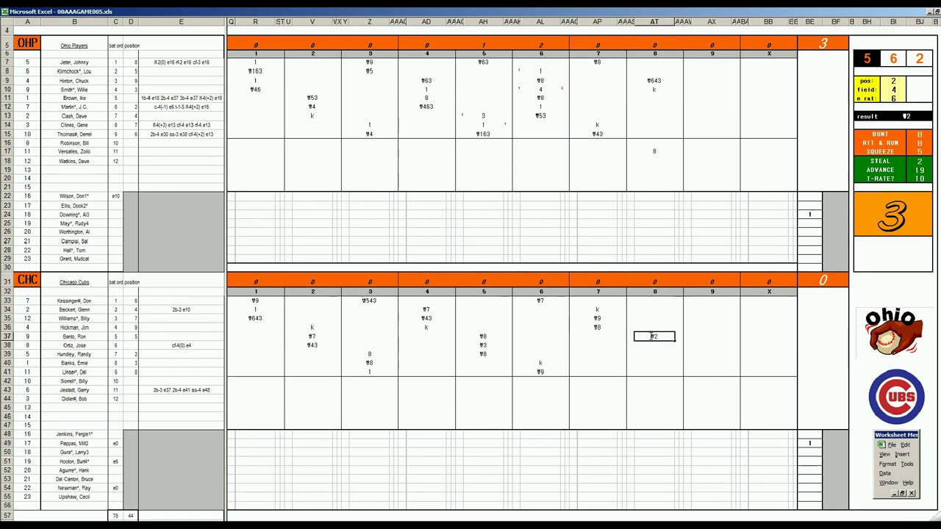
pyautogui.press('Return')
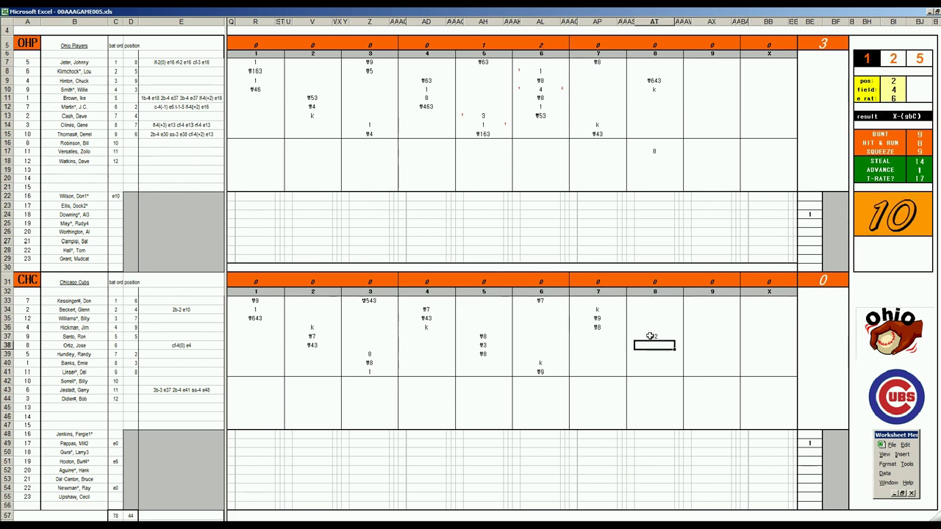
pyautogui.write('2')
pyautogui.press('Return')
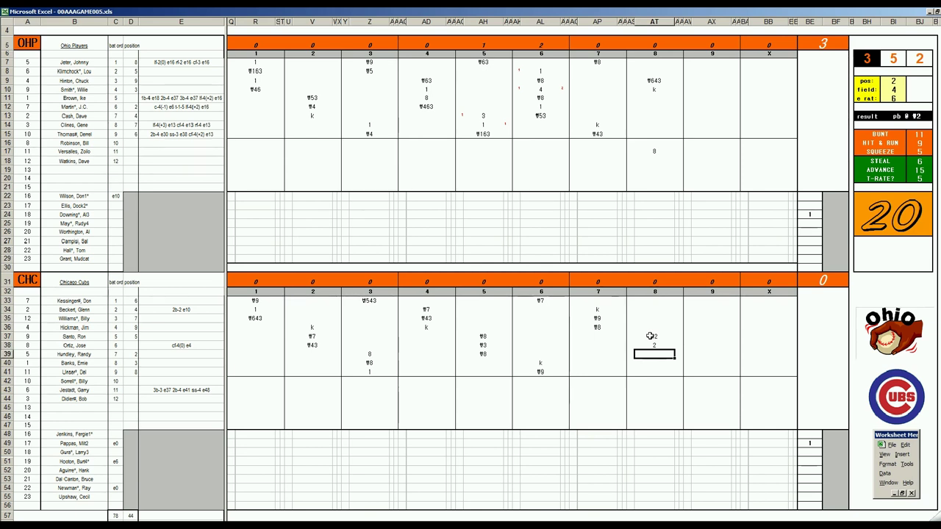
pyautogui.write('#6')
pyautogui.press('Return')
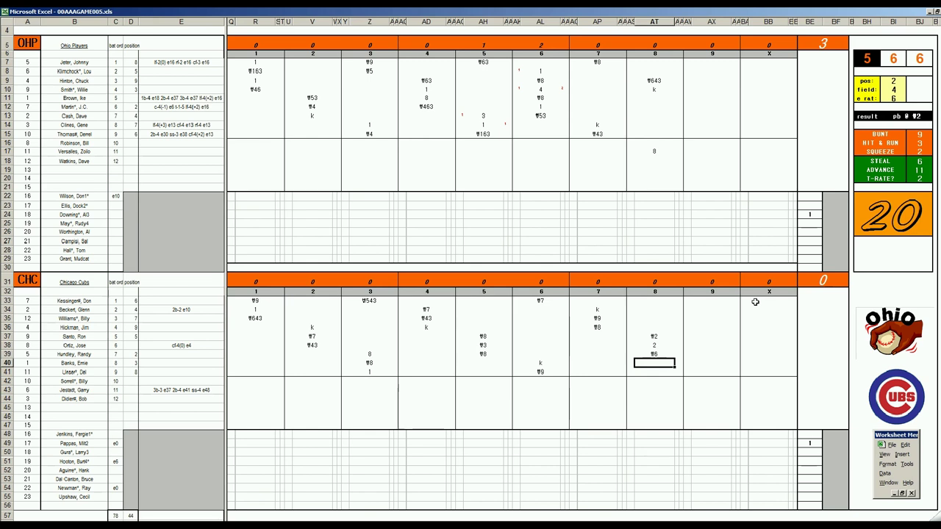
pyautogui.write('#9')
pyautogui.click(836, 447)
pyautogui.write('8')
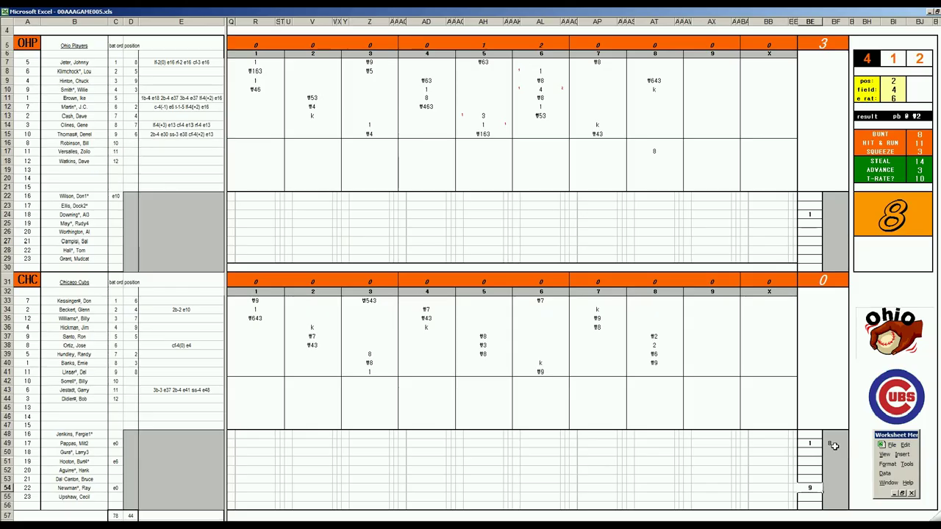
# Step: Record Ohio's first two ninth-inning results as 1 in AX11 and 1 in AX18
pyautogui.click(699, 96)
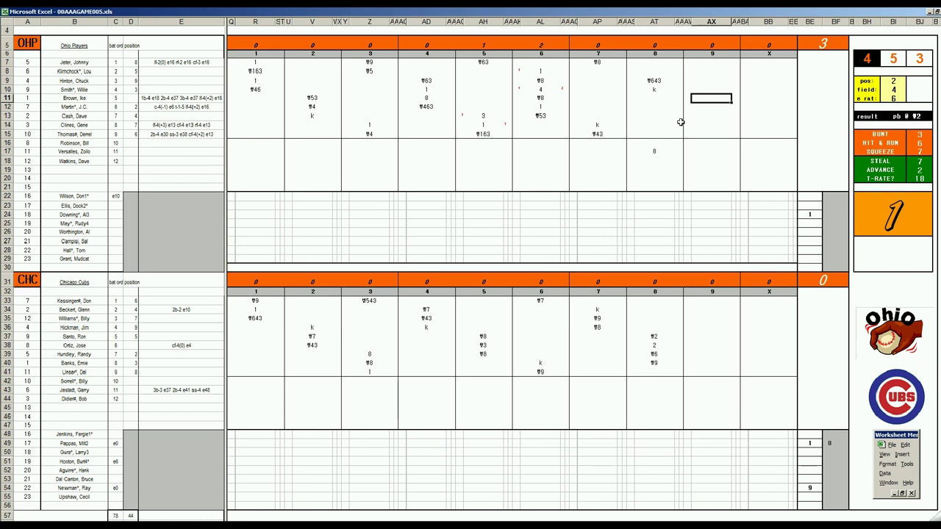
pyautogui.write('1')
pyautogui.press('Return')
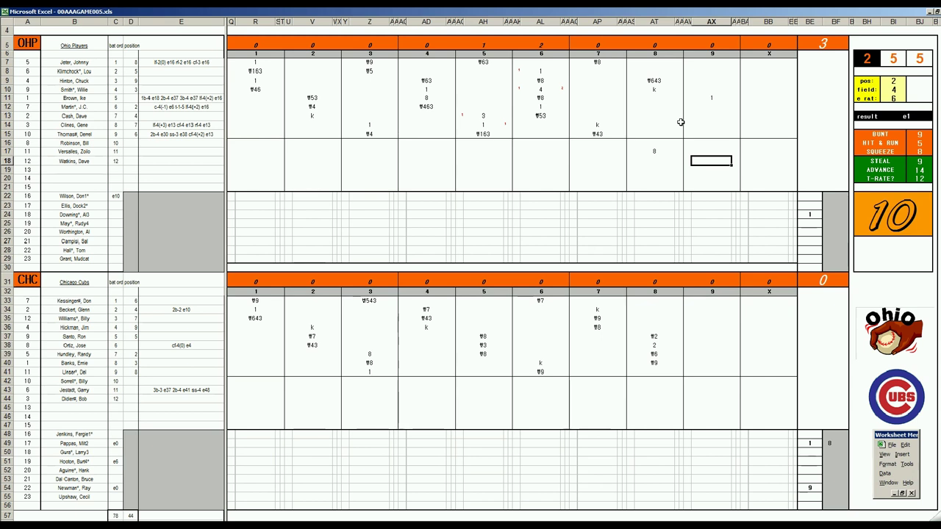
pyautogui.write('1')
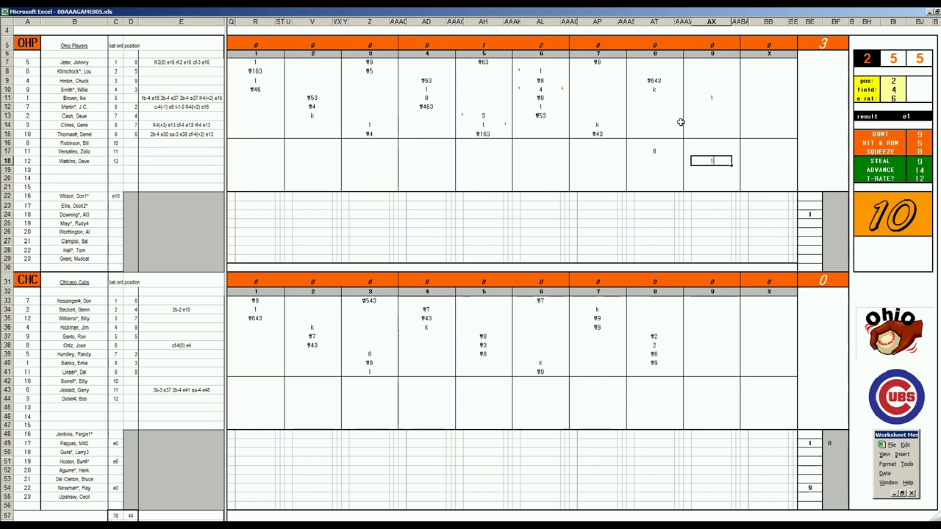
# Step: Record Ohio's ninth-inning outs as #43 in AX13 and #53 in AX16
pyautogui.press('Up')
pyautogui.press('Up')
pyautogui.press('Up')
pyautogui.press('Up')
pyautogui.press('Up')
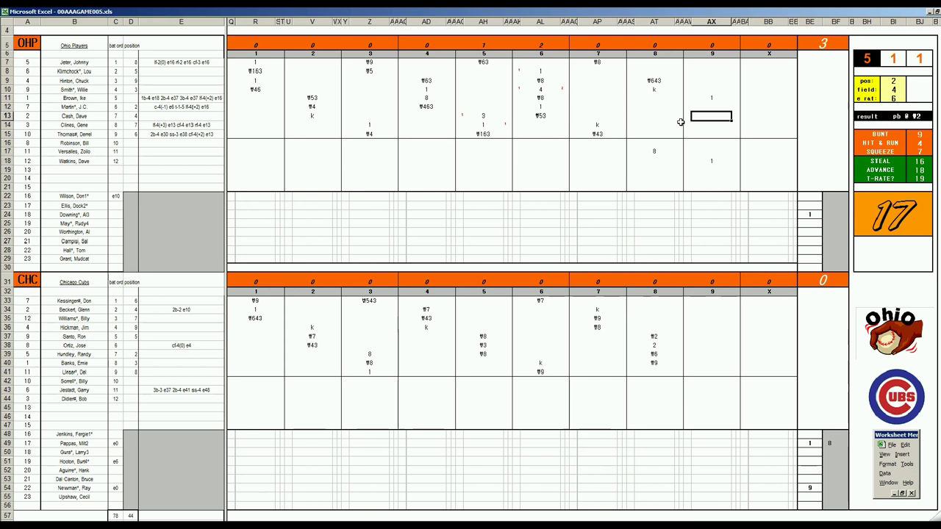
pyautogui.write('#43')
pyautogui.press('Return')
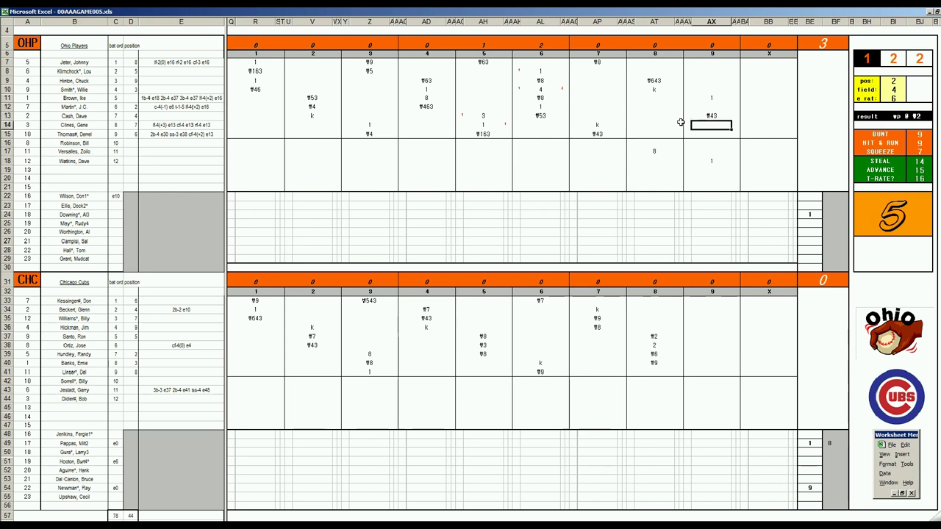
pyautogui.press('Down')
pyautogui.press('Down')
pyautogui.press('Down')
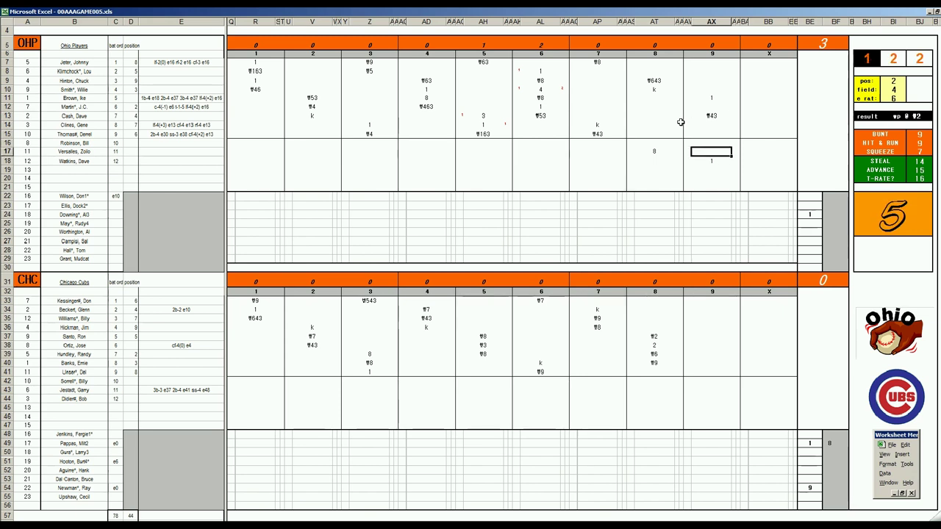
pyautogui.press('Up')
pyautogui.write('#53')
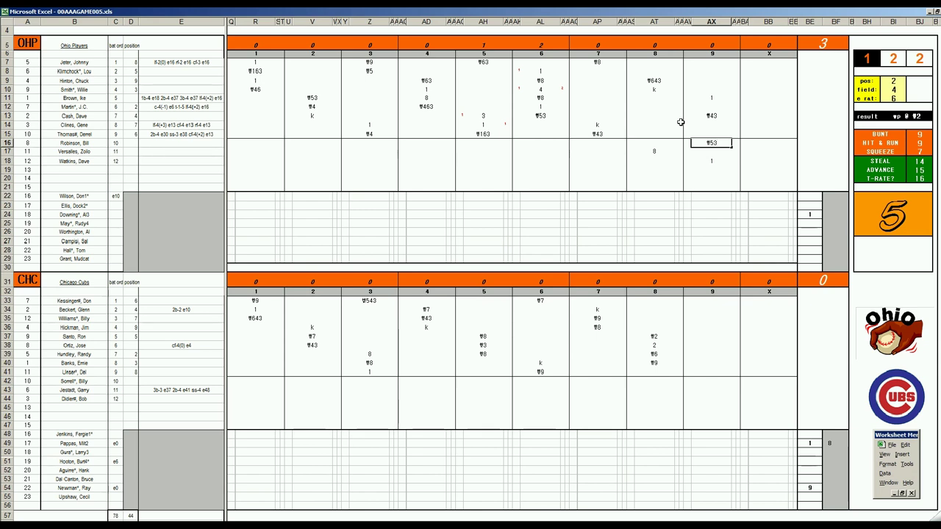
# Step: Record 1 in AX15 with its mark in AY15, and enter 1 in AW11 for the run scored
pyautogui.press('Up')
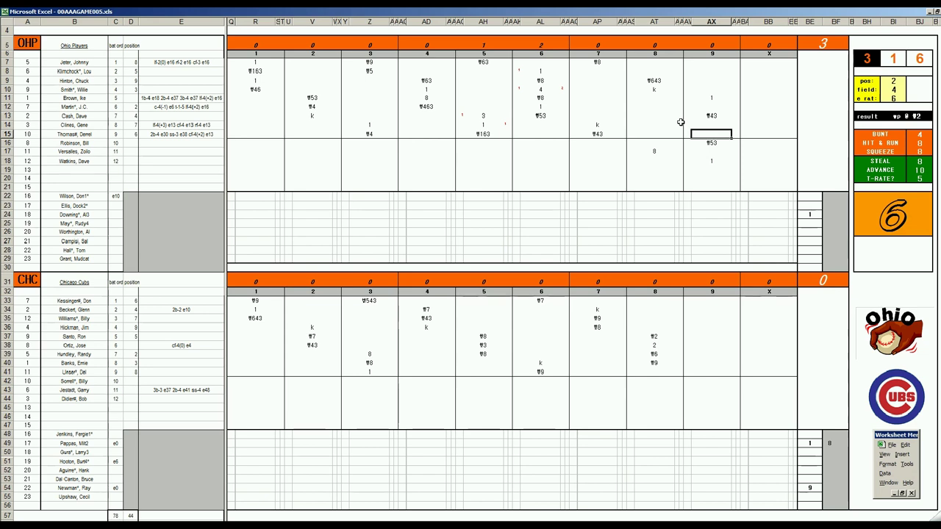
pyautogui.write('1')
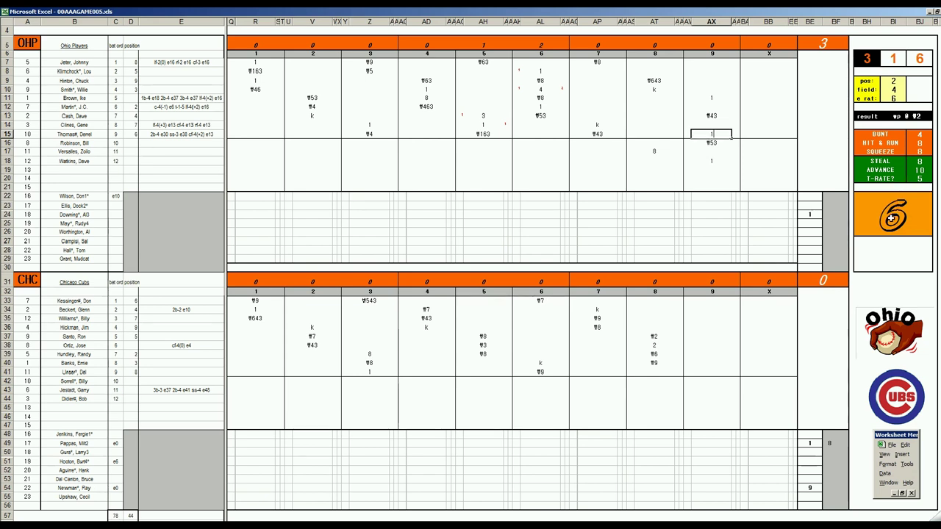
pyautogui.press('Return')
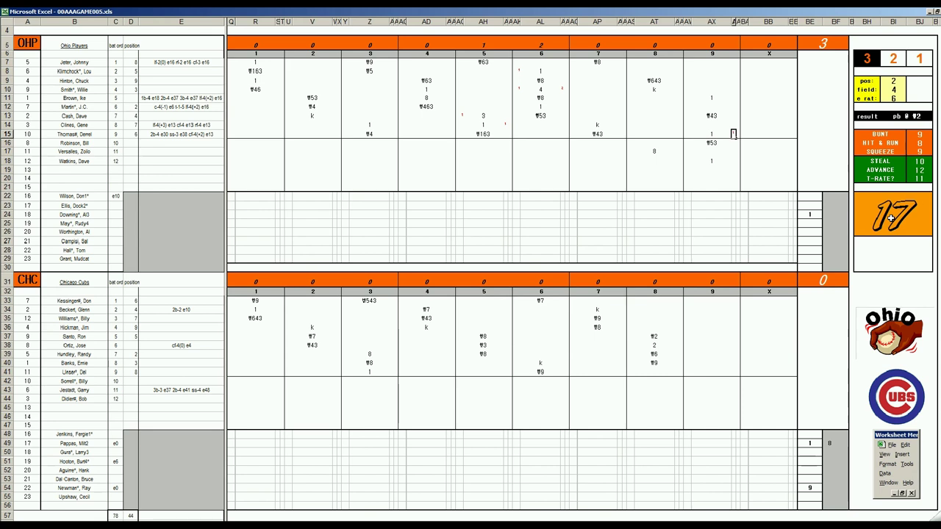
pyautogui.press('F9')
pyautogui.press('Left')
pyautogui.press('Left')
pyautogui.press('Up')
pyautogui.press('Up')
pyautogui.press('Up')
pyautogui.press('Up')
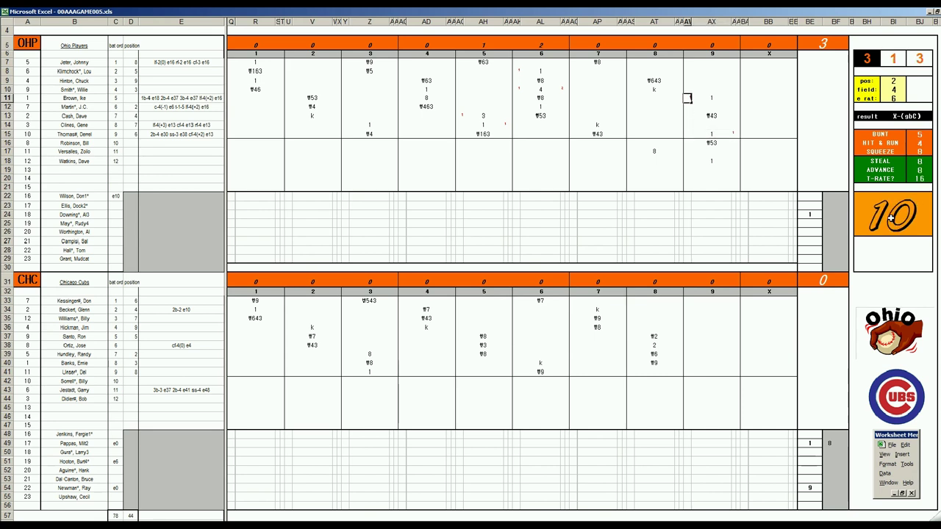
pyautogui.write('1')
# Step: Record 2 in AX7 for Ohio's leadoff batter in the ninth inning, with its mark in AY7
pyautogui.press('Right')
pyautogui.press('Up')
pyautogui.press('Up')
pyautogui.press('Up')
pyautogui.press('Up')
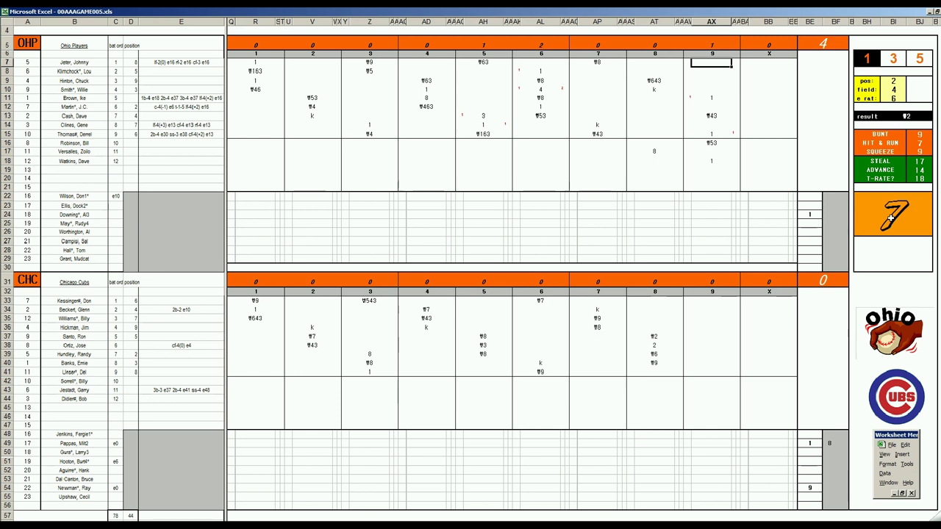
pyautogui.write('2')
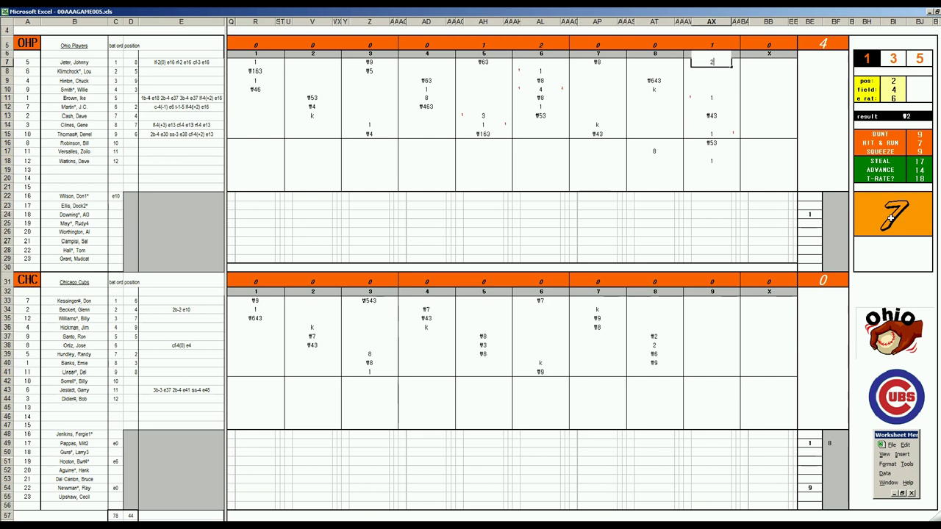
pyautogui.press('Tab')
pyautogui.press('Return')
# Step: Enter 1 in AW18 for the run scored by the Ohio batter in row 18
pyautogui.press('Down')
pyautogui.press('Down')
pyautogui.press('Down')
pyautogui.press('Down')
pyautogui.press('Down')
pyautogui.press('Down')
pyautogui.press('Down')
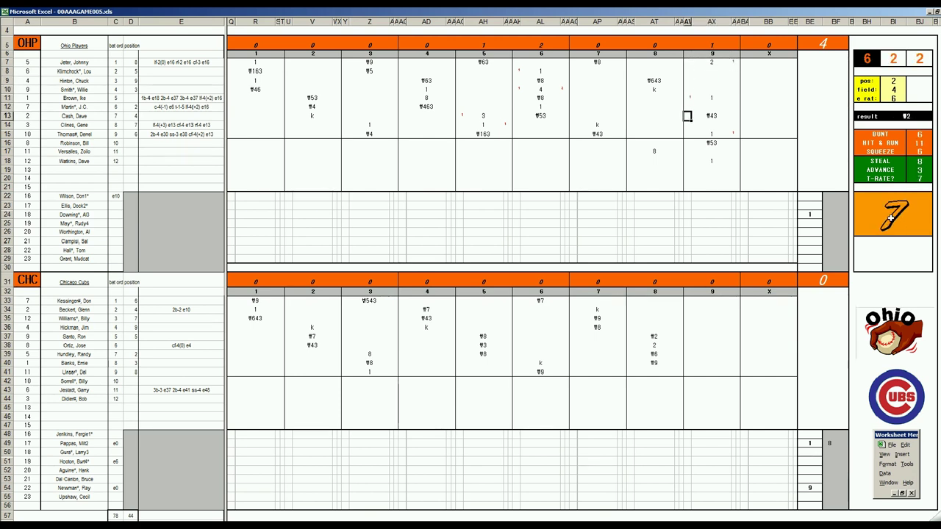
pyautogui.press('Down')
pyautogui.press('Down')
pyautogui.press('Down')
pyautogui.write('1')
# Step: Set the fielding lookup to position 6 and record #63 in AX17 as Ohio's final ninth-inning out
pyautogui.press('Up')
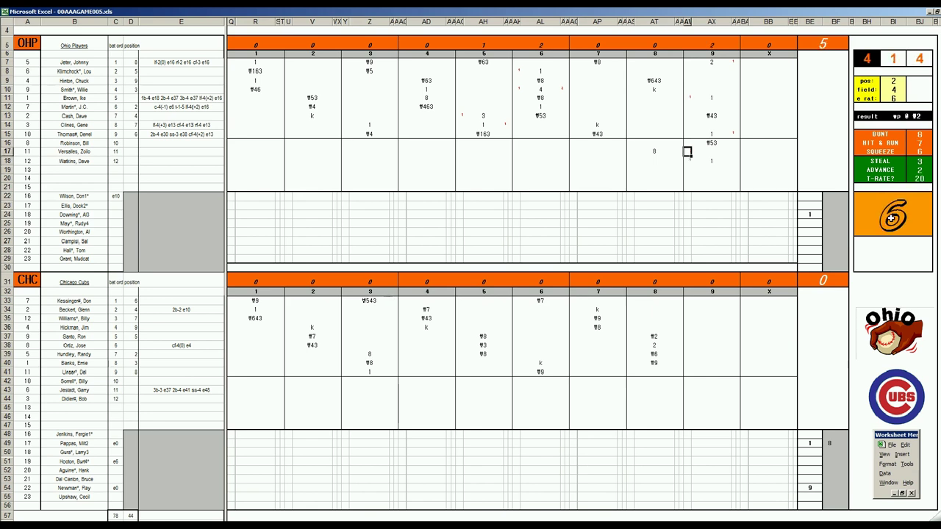
pyautogui.press('Right')
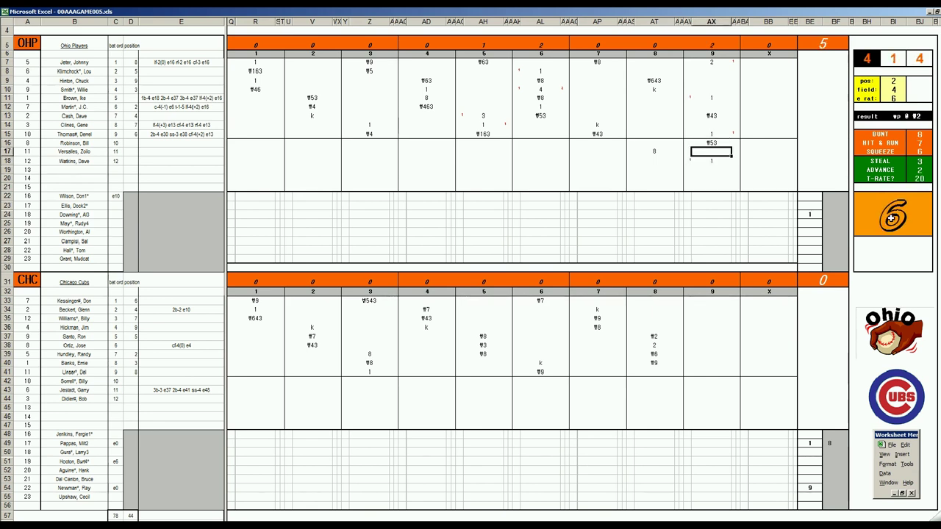
pyautogui.click(892, 218)
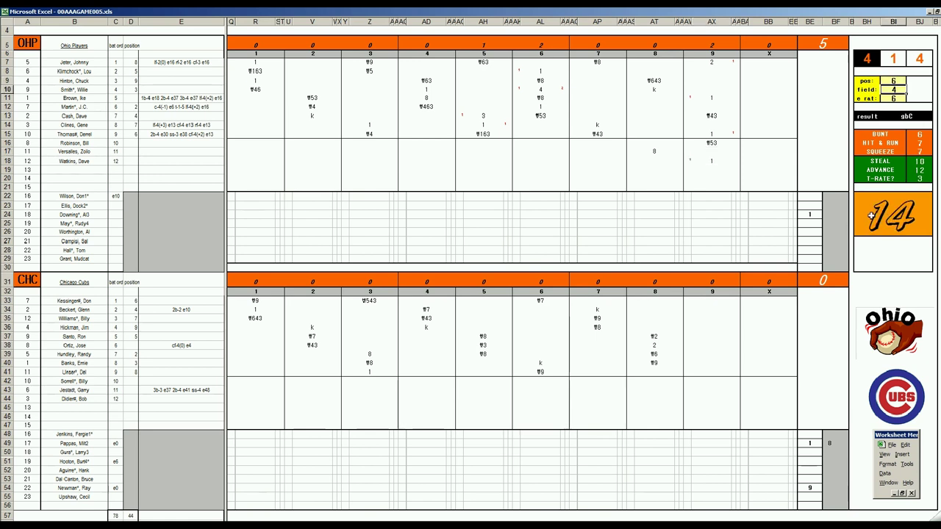
pyautogui.click(711, 149)
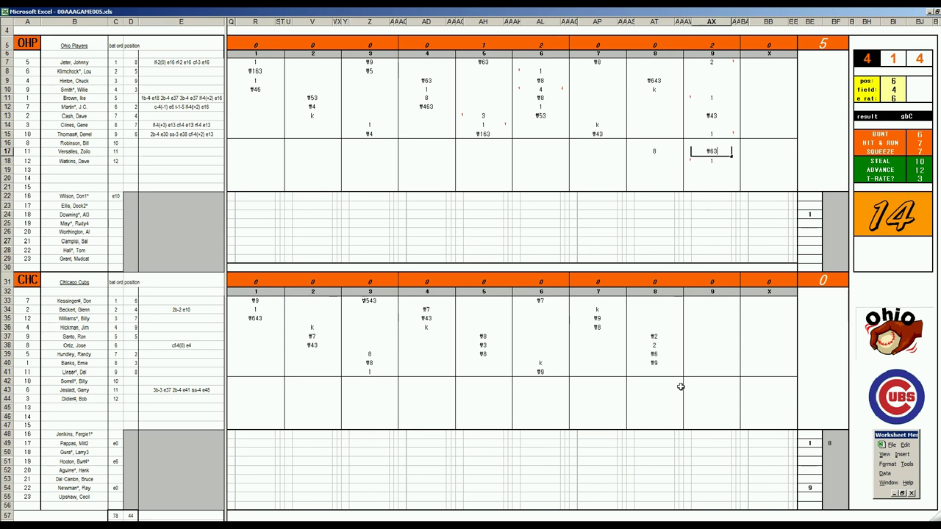
# Step: Record the Cubs' ninth-inning results as #43 in AX41, 2 in AX33 and k in AX34
pyautogui.click(711, 373)
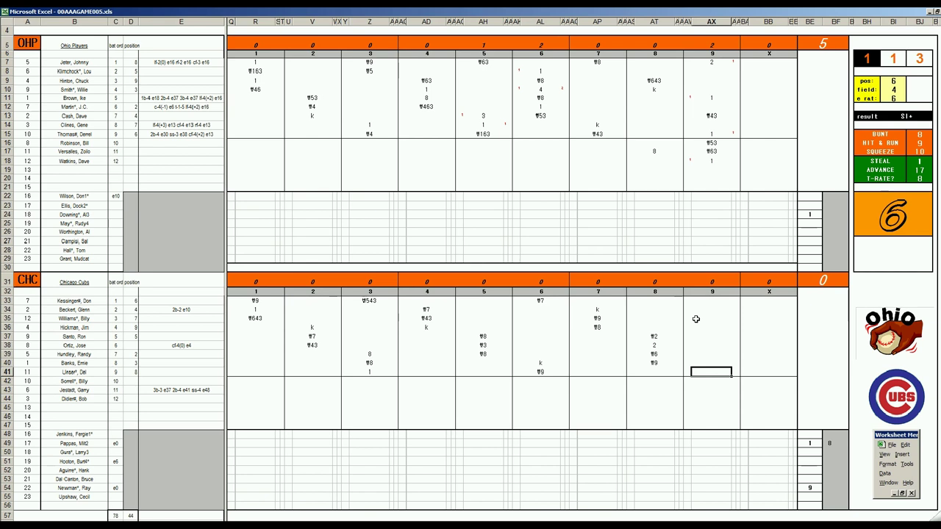
pyautogui.write('f43')
pyautogui.press('Return')
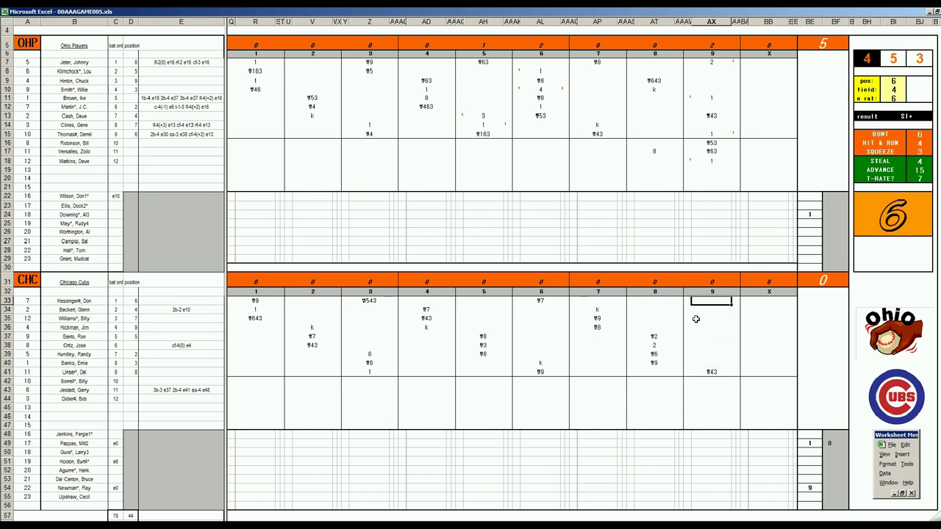
pyautogui.write('2')
pyautogui.press('Return')
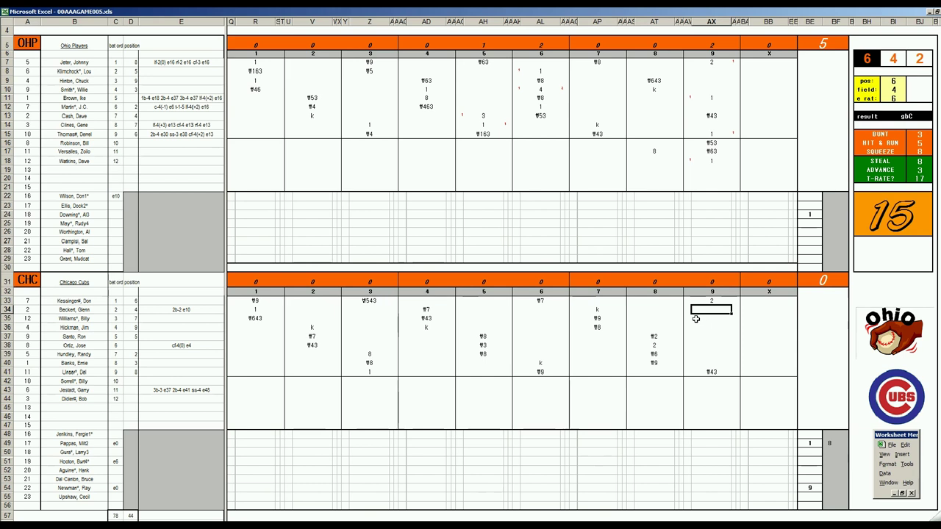
pyautogui.write('k')
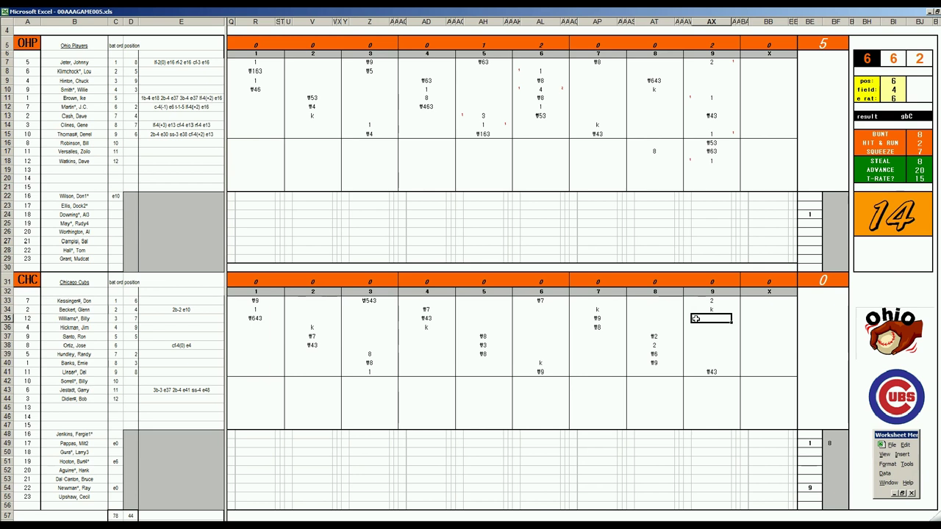
# Step: Record the Cubs' last ninth-inning results as 8 in AX35 and #7 in AX36
pyautogui.write('8')
pyautogui.press('Return')
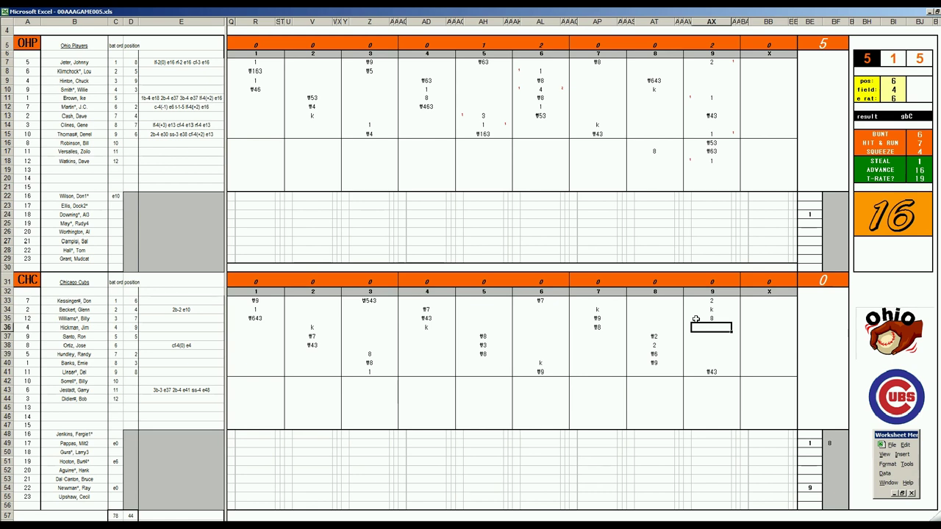
pyautogui.write('f7')
# Step: Enter 9 in BF24 for the Ohio pitcher and 1 in BF54 for the Cubs reliever
pyautogui.click(827, 216)
pyautogui.click(827, 220)
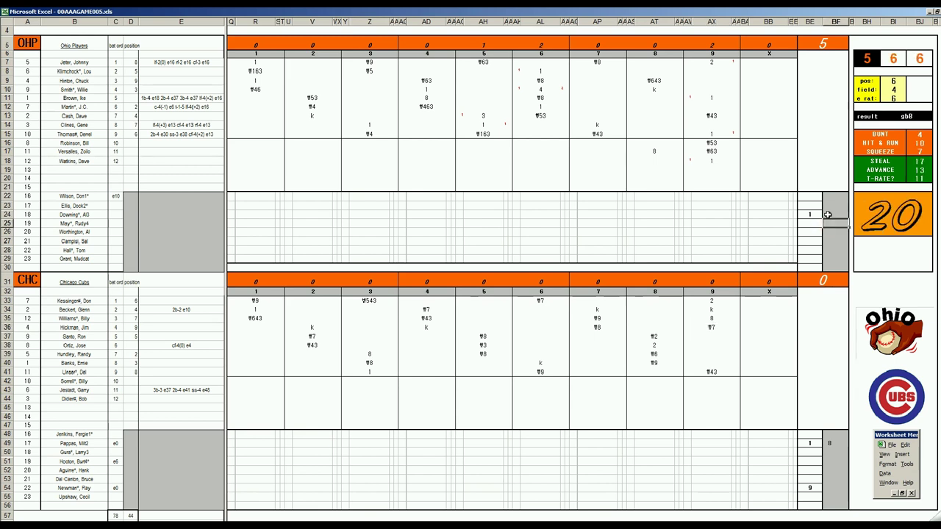
pyautogui.write('9')
pyautogui.click(826, 487)
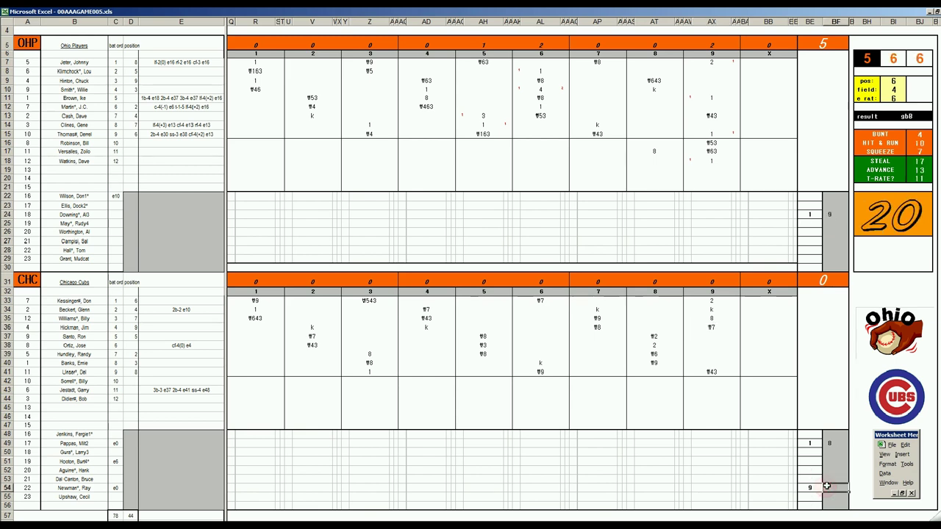
pyautogui.write('1')
pyautogui.press('Return')
pyautogui.click(182, 462)
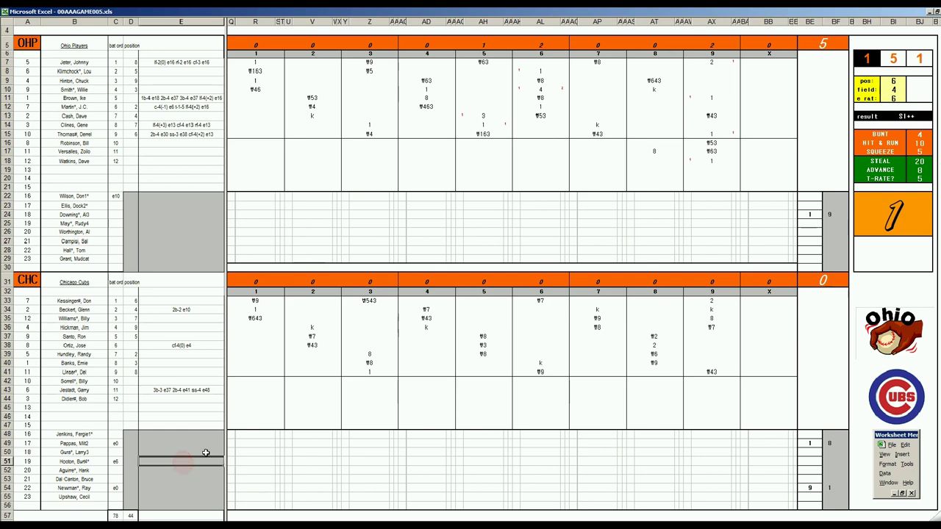
# Step: Copy the game sheet to a new workbook and enter 4 hits, 2 runs and 2 earned runs for the Cubs reliever in row 54
pyautogui.hotkey('ctrl', 'n')
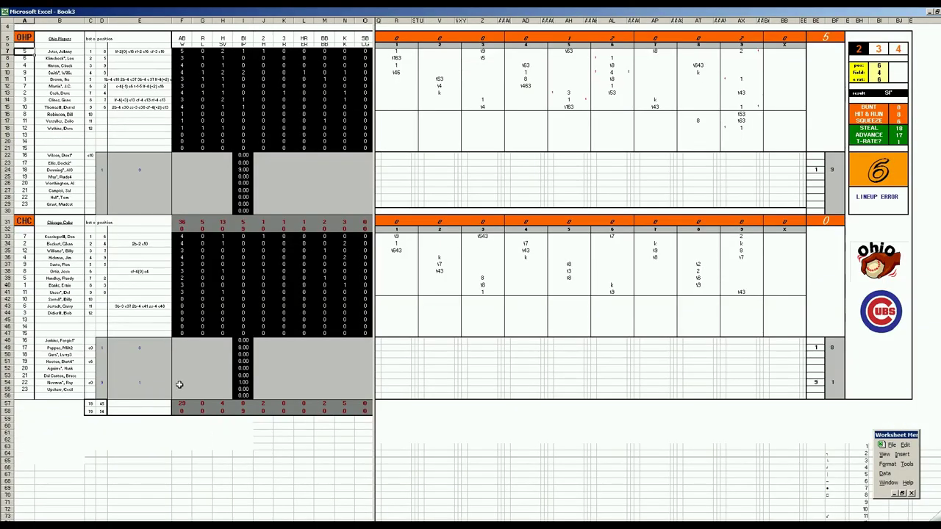
pyautogui.click(182, 382)
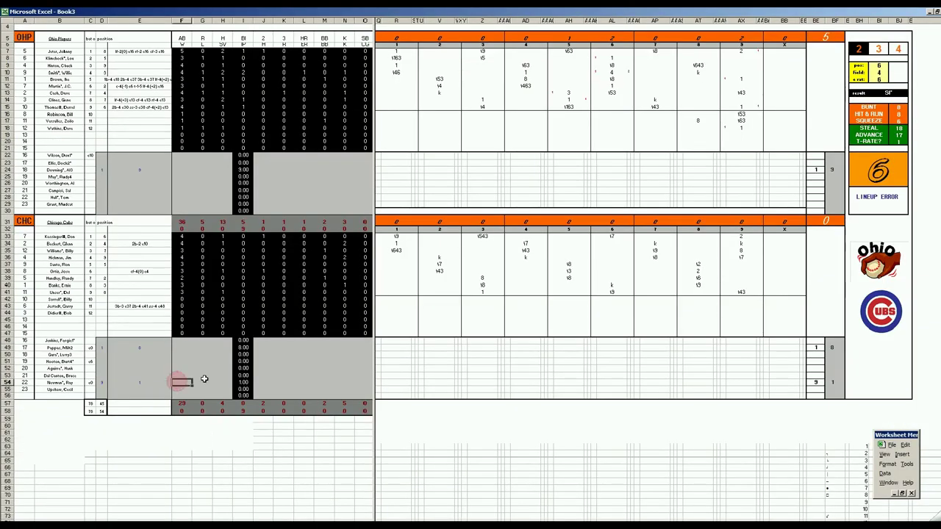
pyautogui.press('Right')
pyautogui.press('Right')
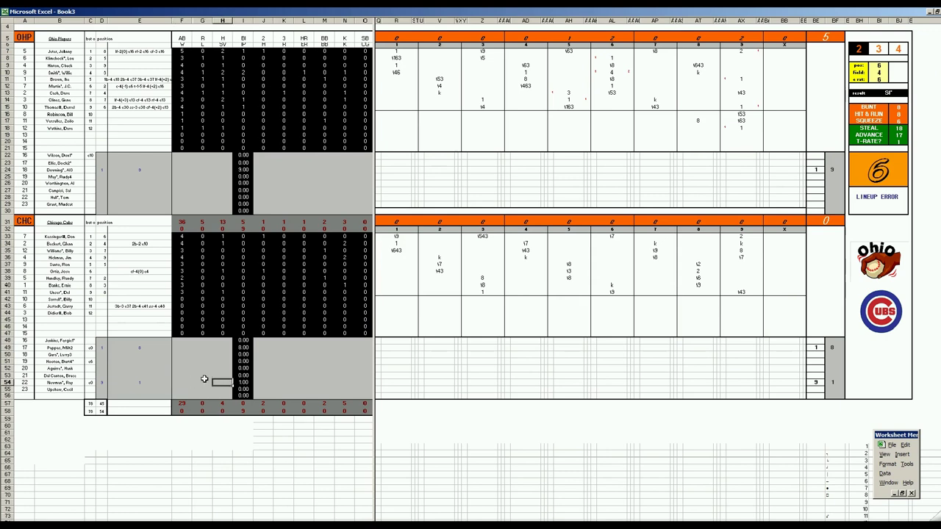
pyautogui.click(206, 383)
pyautogui.press('Right')
pyautogui.press('Right')
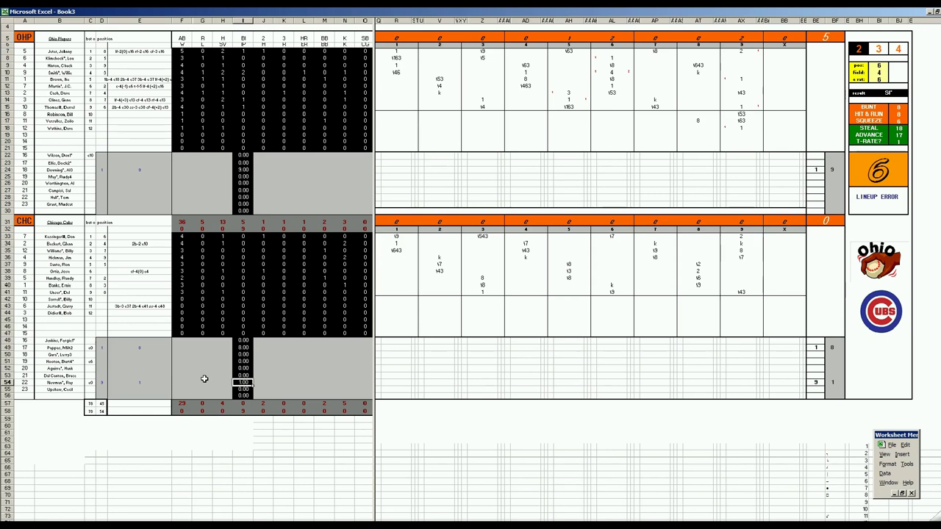
pyautogui.press('Right')
pyautogui.write('4')
pyautogui.press('Right')
pyautogui.write('2')
pyautogui.press('Right')
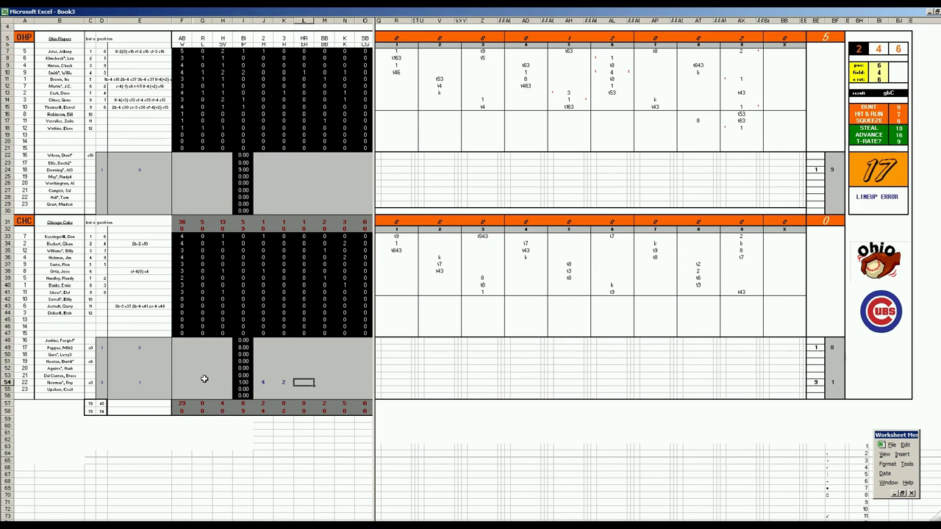
pyautogui.write('2')
# Step: Enter 1 in the win column (F49) for the Cubs starting pitcher
pyautogui.press('Left')
pyautogui.press('Left')
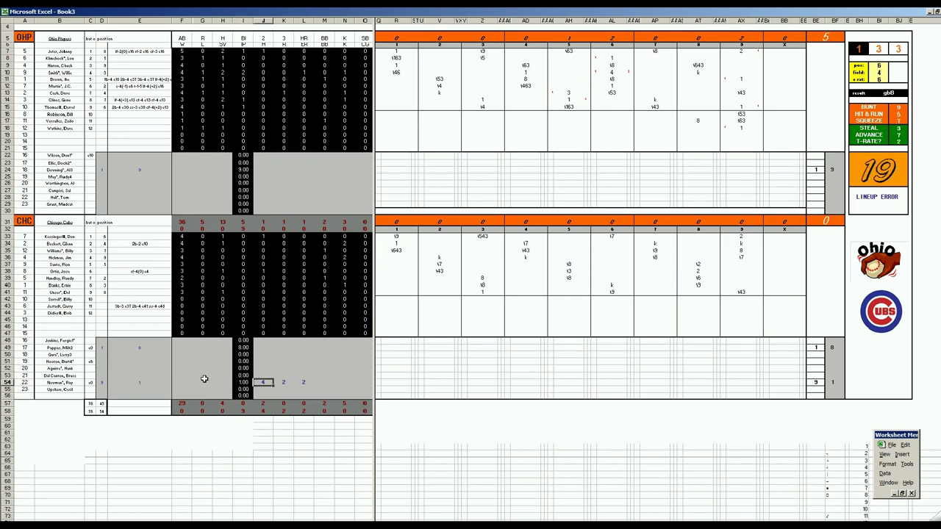
pyautogui.press('Up')
pyautogui.press('Up')
pyautogui.press('Up')
pyautogui.press('Up')
pyautogui.press('Up')
pyautogui.press('Left')
pyautogui.press('Left')
pyautogui.press('Left')
pyautogui.press('Left')
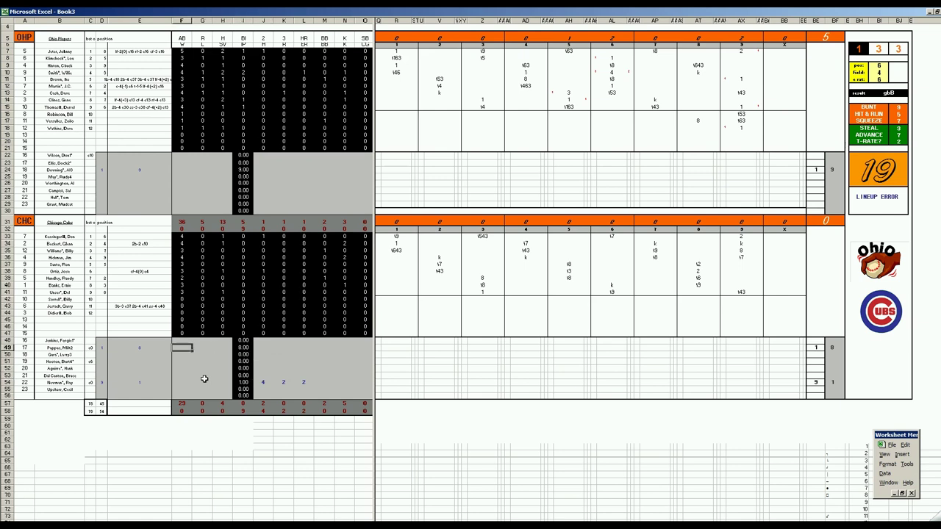
pyautogui.write('1')
# Step: Enter the Cubs starter's line in row 49: 9 hits, 3 runs, 3 earned runs, 2 walks and 3 strikeouts
pyautogui.press('Right')
pyautogui.press('Right')
pyautogui.press('Right')
pyautogui.press('Right')
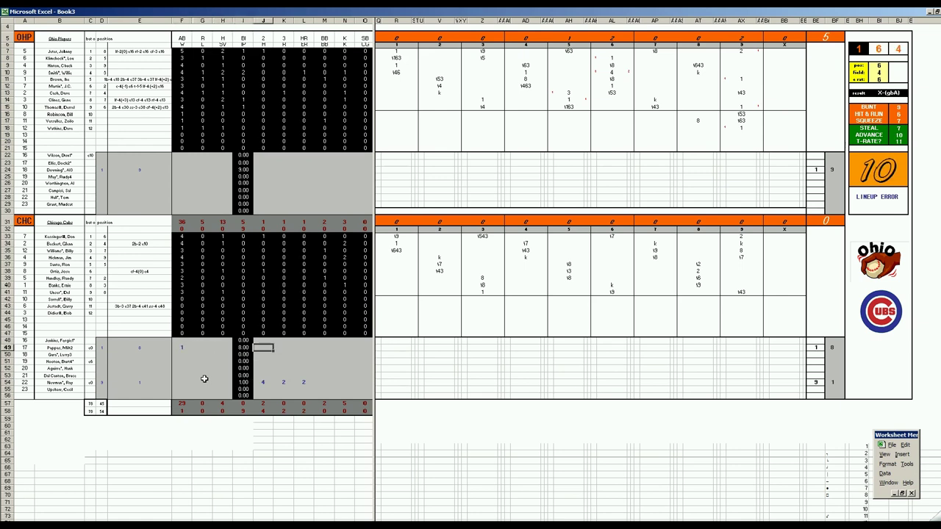
pyautogui.write('9')
pyautogui.press('Right')
pyautogui.write('3')
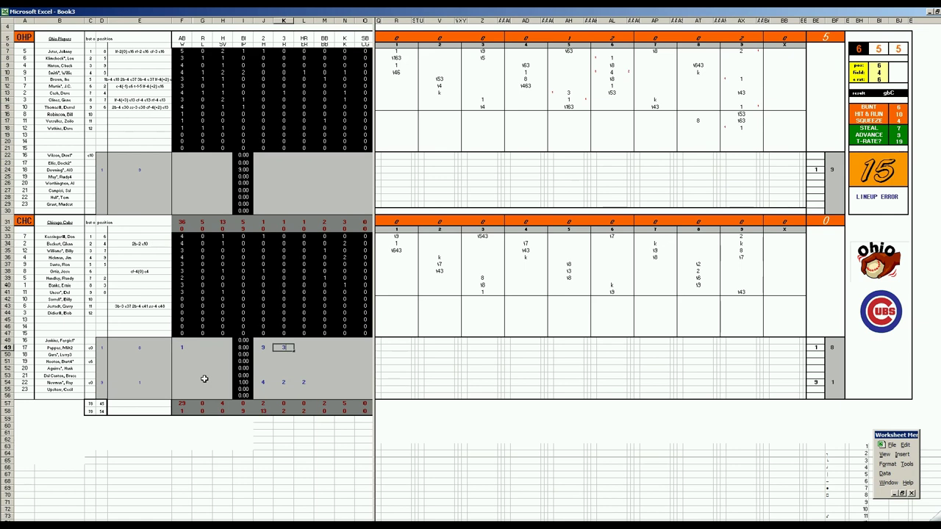
pyautogui.press('Right')
pyautogui.write('3')
pyautogui.press('Right')
pyautogui.write('2')
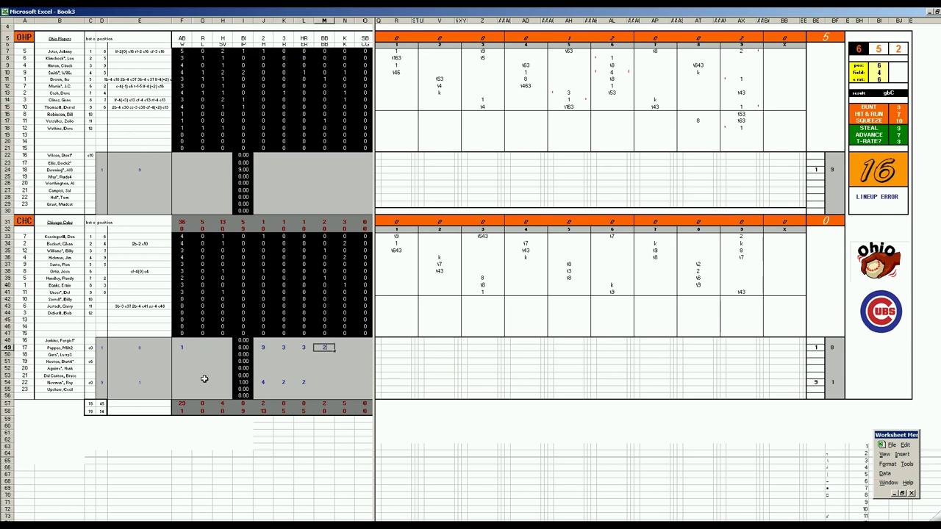
pyautogui.press('Right')
pyautogui.write('3')
# Step: Enter 1 in the win column (F24) for the Ohio starting pitcher
pyautogui.press('Up')
pyautogui.press('Up')
pyautogui.press('Up')
pyautogui.press('Up')
pyautogui.press('Up')
pyautogui.press('Up')
pyautogui.press('Up')
pyautogui.press('Up')
pyautogui.press('Up')
pyautogui.press('Up')
pyautogui.press('Up')
pyautogui.press('Up')
pyautogui.press('Up')
pyautogui.press('Up')
pyautogui.press('Up')
pyautogui.press('Up')
pyautogui.press('Up')
pyautogui.press('Up')
pyautogui.press('Up')
pyautogui.press('Up')
pyautogui.press('Left')
pyautogui.press('Left')
pyautogui.press('Left')
pyautogui.press('Left')
pyautogui.press('Left')
pyautogui.press('Left')
pyautogui.press('Left')
pyautogui.press('Left')
pyautogui.press('Up')
pyautogui.press('Up')
pyautogui.press('Up')
pyautogui.press('Up')
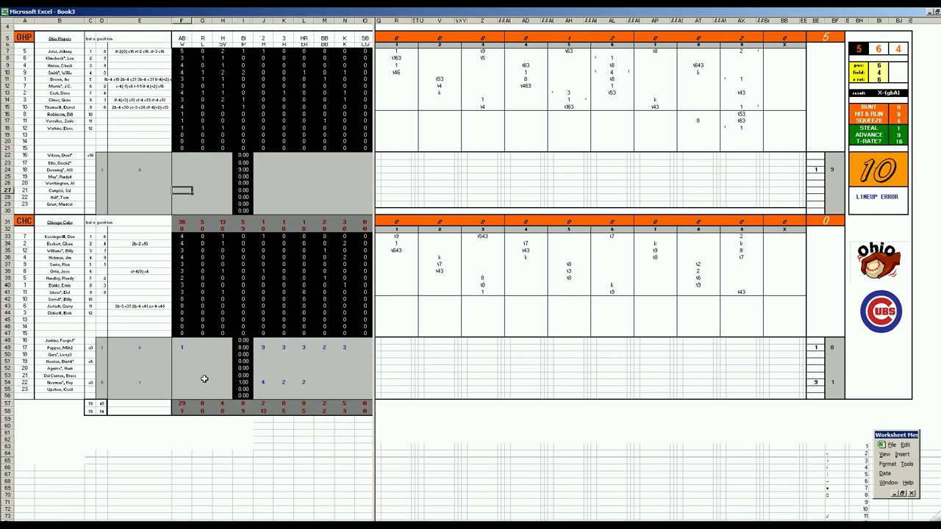
pyautogui.press('Up')
pyautogui.write('1')
# Step: Enter the Ohio starter's line in row 24: 4 hits, 2 walks, 5 strikeouts and 1 complete game
pyautogui.press('Right')
pyautogui.press('Right')
pyautogui.press('Right')
pyautogui.press('Right')
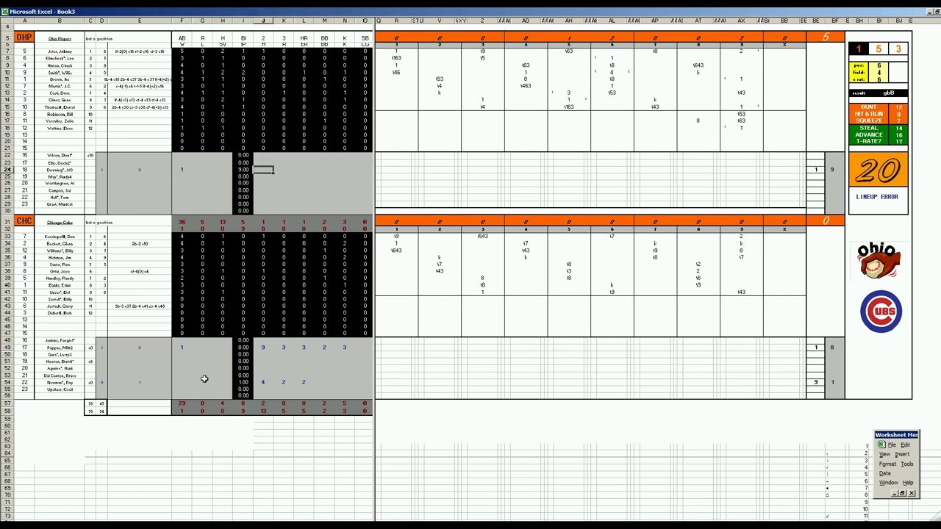
pyautogui.write('4')
pyautogui.press('Right')
pyautogui.press('Right')
pyautogui.press('Right')
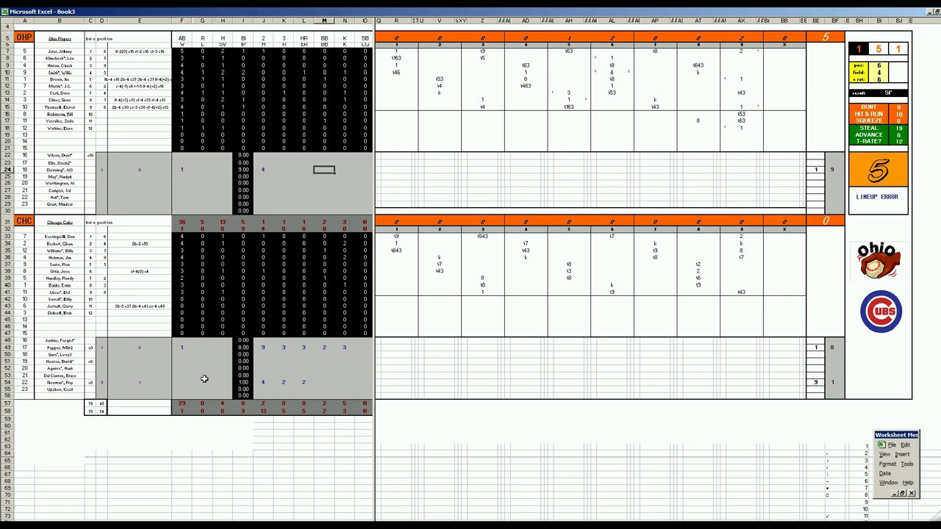
pyautogui.write('2')
pyautogui.press('Right')
pyautogui.write('5')
pyautogui.press('Right')
pyautogui.write('1')
# Step: Clear the Cubs starter's win in F49 and enter 1 in the loss column, G49
pyautogui.press('Left')
pyautogui.press('Left')
pyautogui.press('Left')
pyautogui.press('Left')
pyautogui.press('Left')
pyautogui.press('Left')
pyautogui.press('Left')
pyautogui.press('Left')
pyautogui.press('Left')
pyautogui.press('Left')
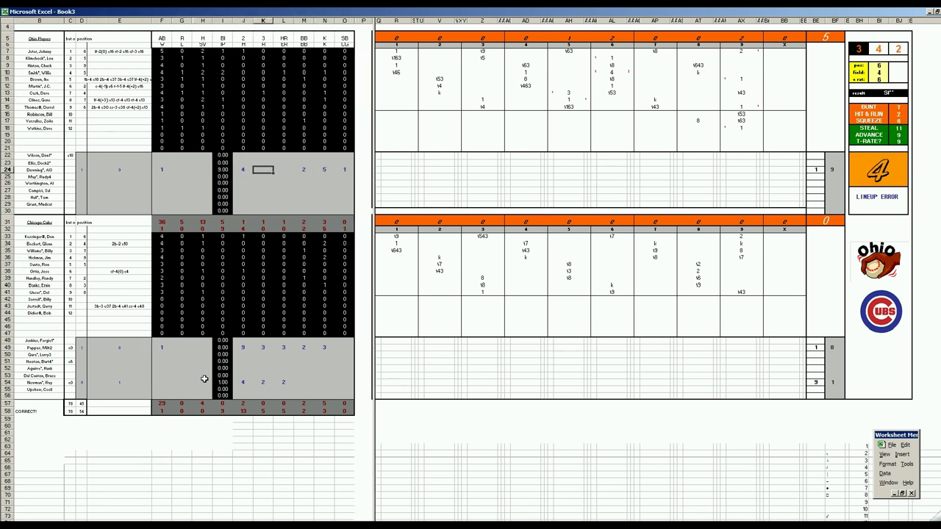
pyautogui.press('Right')
pyautogui.press('Right')
pyautogui.press('Right')
pyautogui.press('Right')
pyautogui.press('Right')
pyautogui.press('Down')
pyautogui.press('Right')
pyautogui.press('Right')
pyautogui.press('Left')
pyautogui.press('Down')
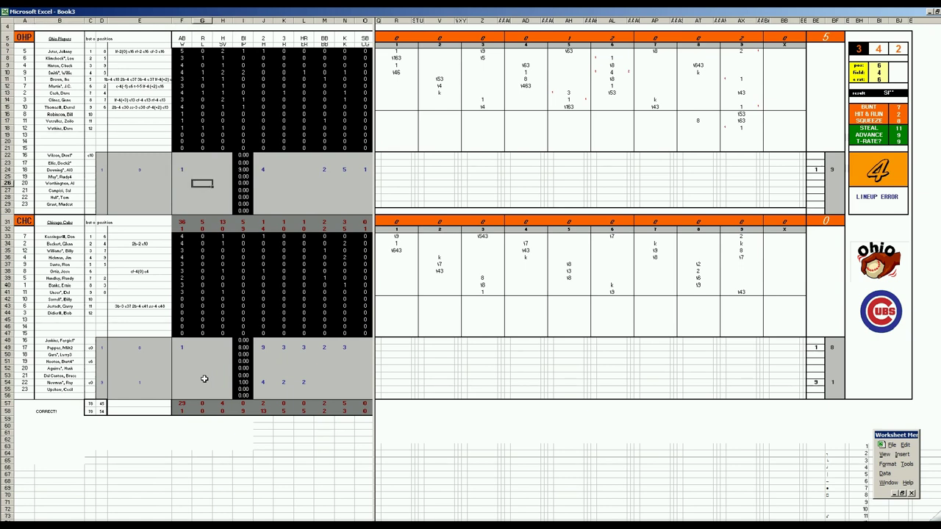
pyautogui.press('Down')
pyautogui.press('Down')
pyautogui.press('Down')
pyautogui.press('Down')
pyautogui.press('Down')
pyautogui.press('Down')
pyautogui.press('Down')
pyautogui.press('Down')
pyautogui.press('Down')
pyautogui.press('Down')
pyautogui.press('Down')
pyautogui.press('Down')
pyautogui.press('Down')
pyautogui.press('Down')
pyautogui.press('Down')
pyautogui.press('Down')
pyautogui.press('Down')
pyautogui.press('Down')
pyautogui.press('Down')
pyautogui.press('Down')
pyautogui.press('Left')
pyautogui.press('Down')
pyautogui.press('Delete')
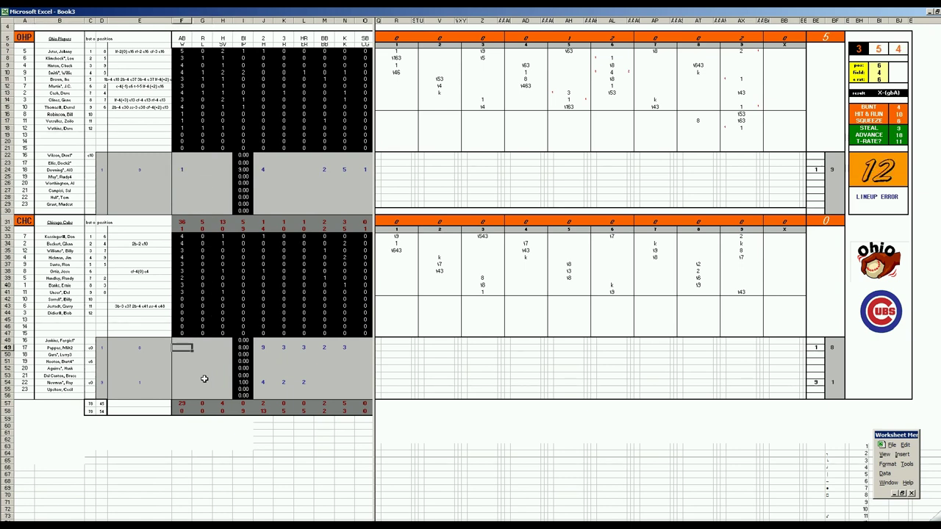
pyautogui.press('Right')
pyautogui.write('1')
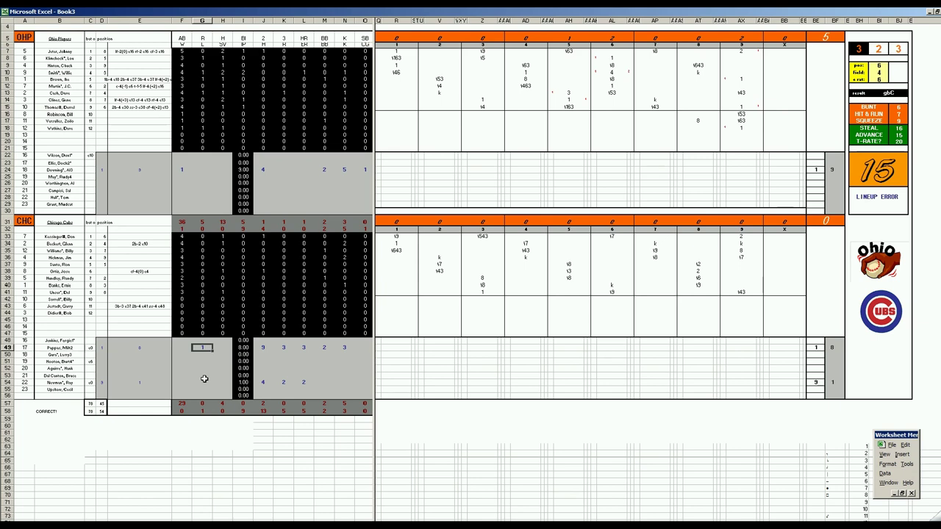
pyautogui.hotkey('ctrl', 's')
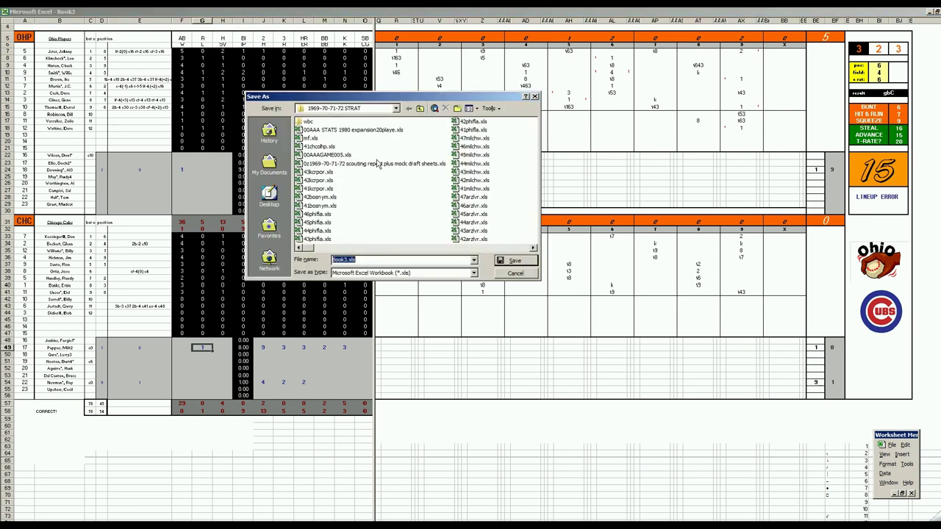
pyautogui.click(326, 148)
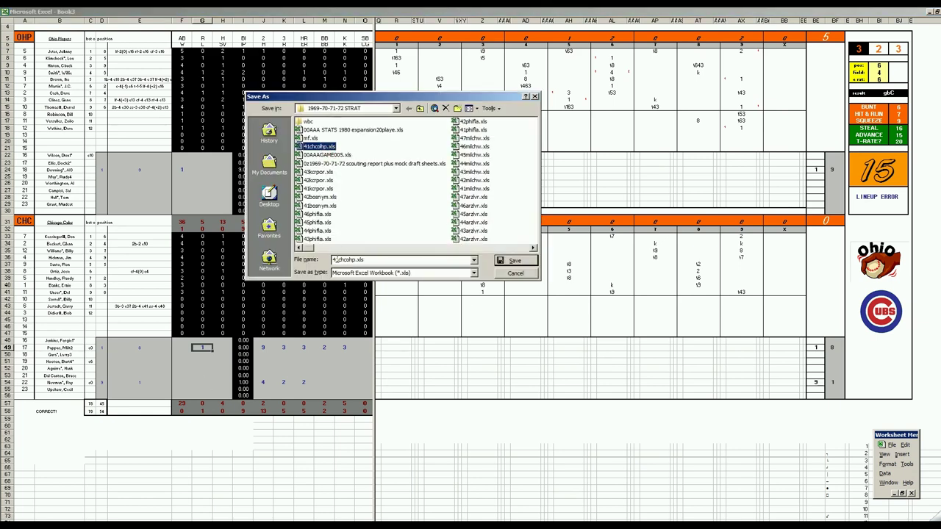
pyautogui.write('2')
pyautogui.press('Delete')
pyautogui.press('Return')
# Step: Save the workbook again as mf, replacing the existing file, and close it
pyautogui.press('F12')
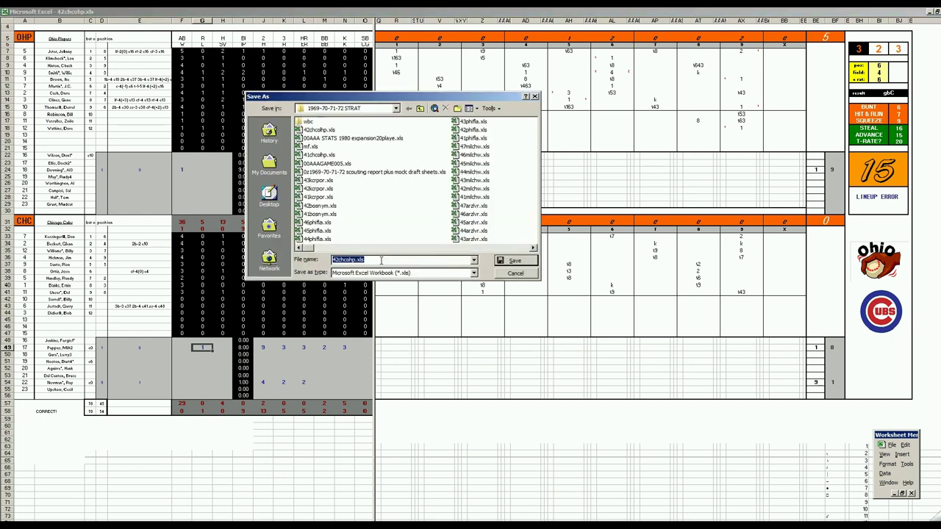
pyautogui.write('mf')
pyautogui.press('Return')
pyautogui.press('Return')
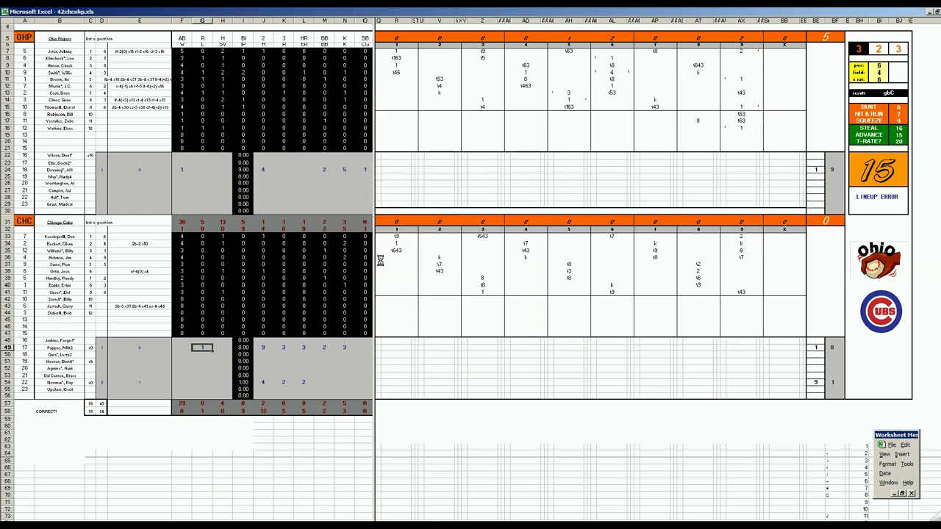
pyautogui.hotkey('ctrl', 'w')
pyautogui.press('Return')
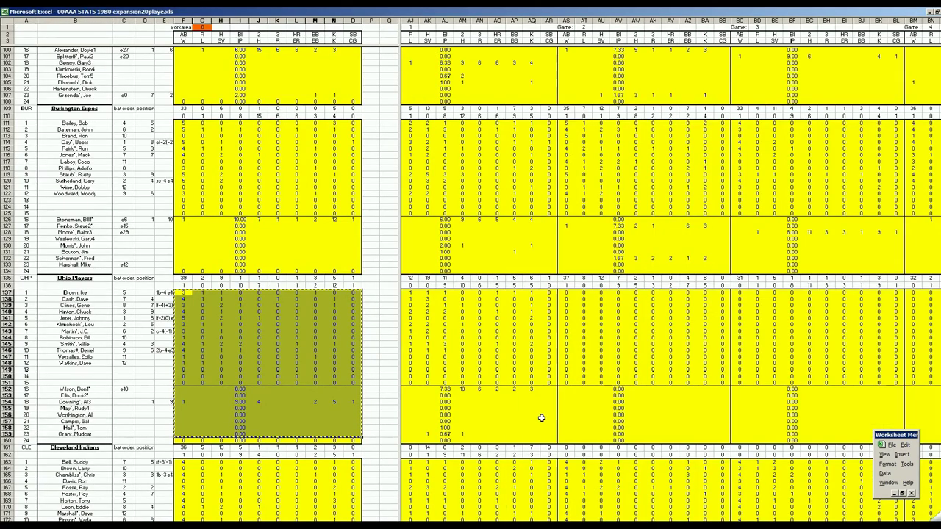
# Step: Paste the copied Ohio Players and Chicago Cubs stats into their Game 2 blocks, starting at AS137 and AS527 in the season stats workbook
pyautogui.rightClick(567, 297)
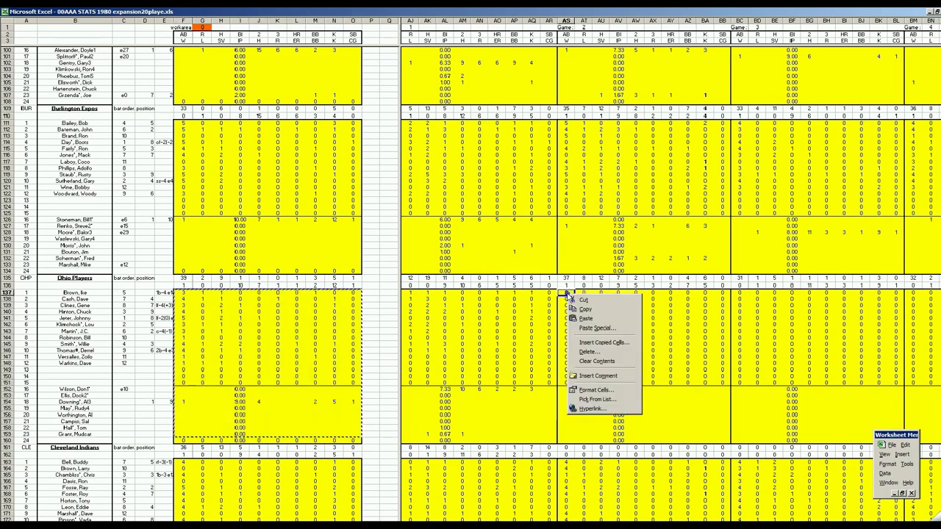
pyautogui.click(610, 315)
pyautogui.click(323, 375)
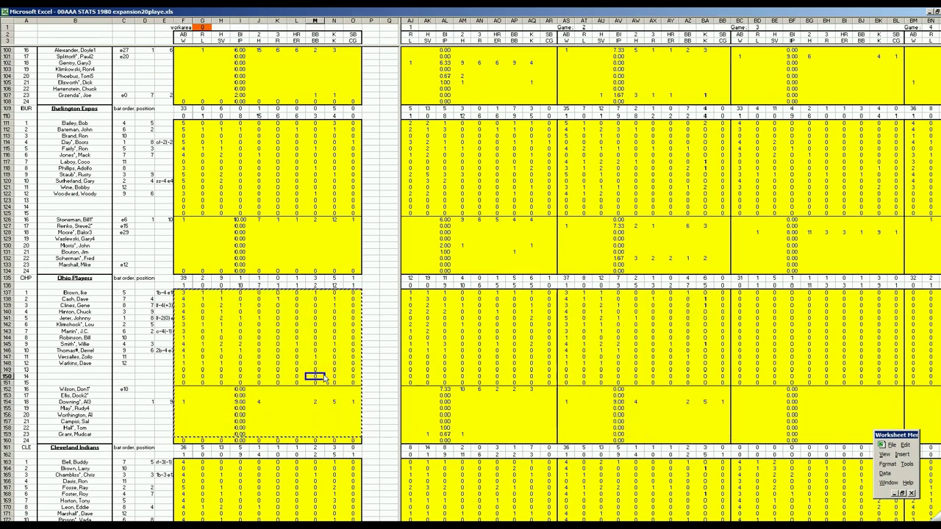
pyautogui.rightClick(566, 295)
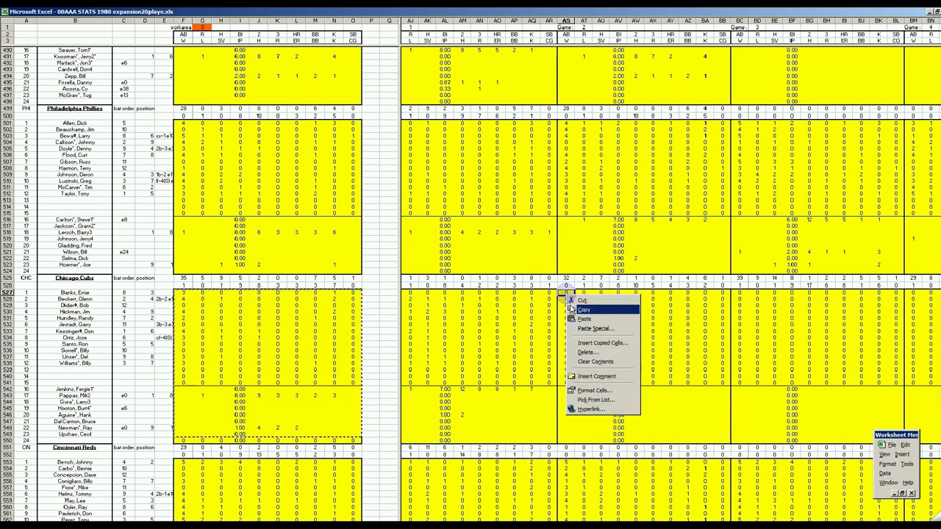
pyautogui.click(581, 316)
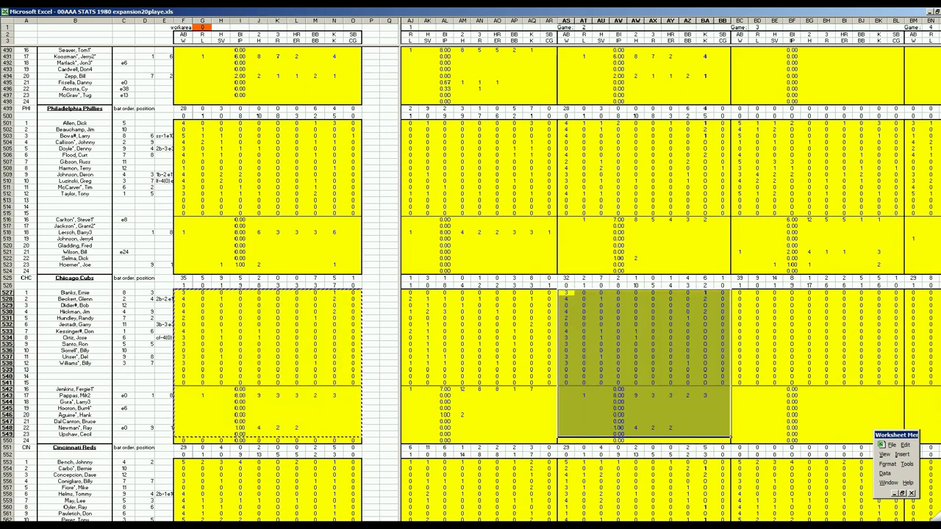
# Step: Examine the Chicago Cubs' season totals and current streak in the stats workbook
pyautogui.hscroll(15, 515, 458)
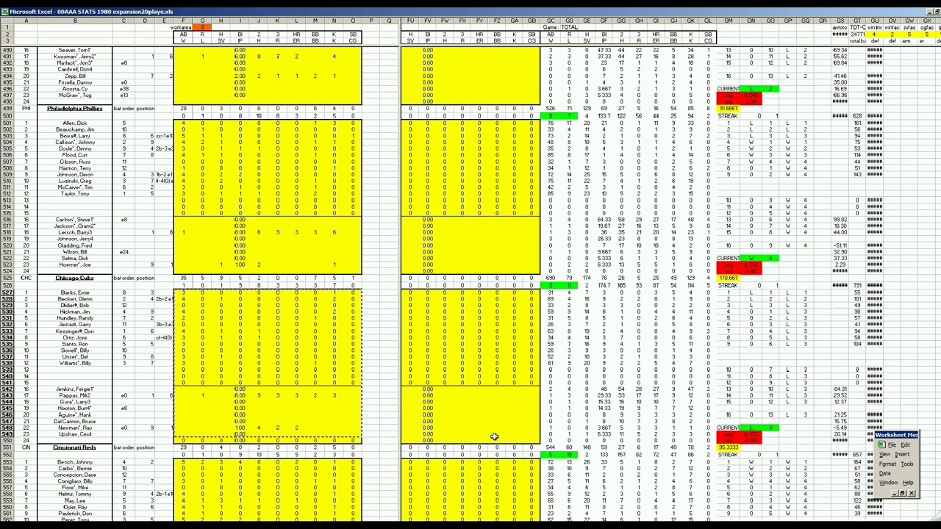
pyautogui.click(511, 408)
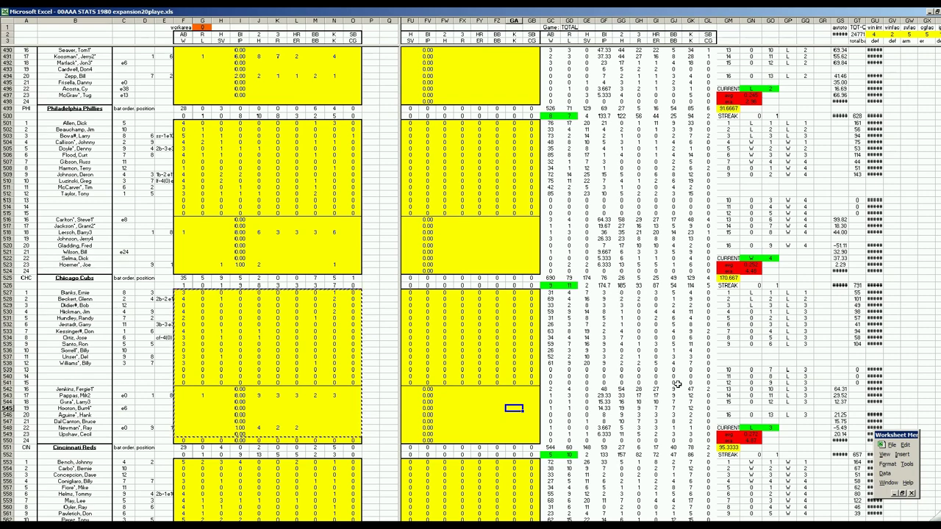
pyautogui.click(497, 396)
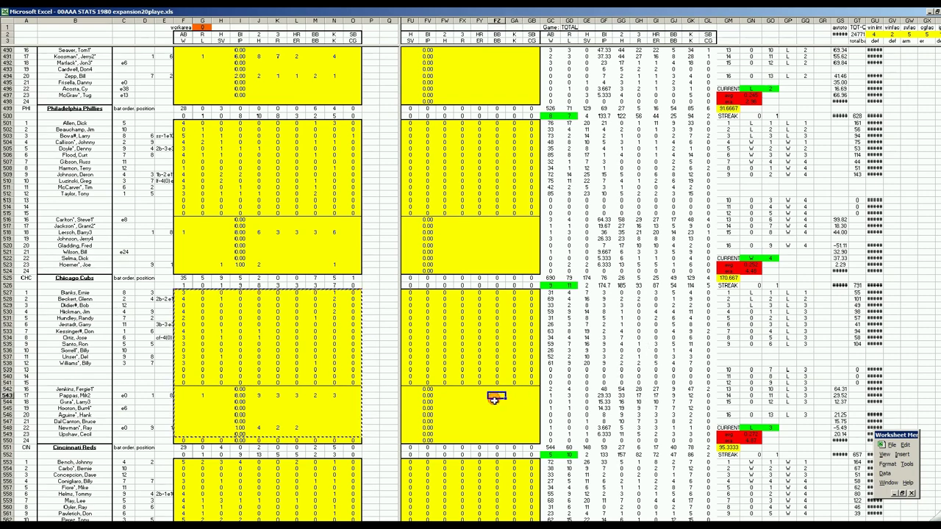
pyautogui.click(514, 339)
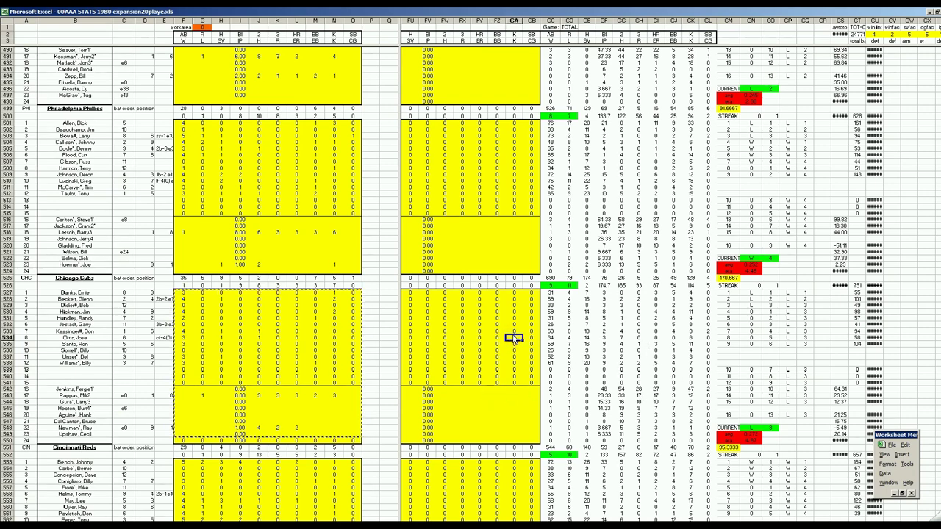
# Step: Examine the Ohio Players' season totals and current streak in the stats workbook
pyautogui.press('pageup')
pyautogui.press('pageup')
pyautogui.press('pageup')
pyautogui.press('pageup')
pyautogui.press('pageup')
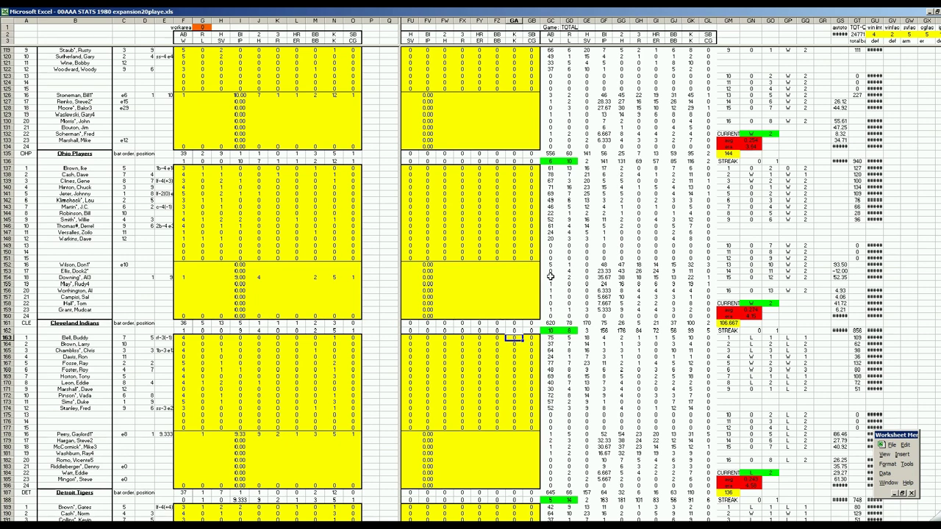
# Step: Review the remaining teams' stats through the San Francisco Giants and examine the league-wide batting and pitching totals below them
pyautogui.click(498, 290)
pyautogui.press('pagedown')
pyautogui.press('pagedown')
pyautogui.press('pagedown')
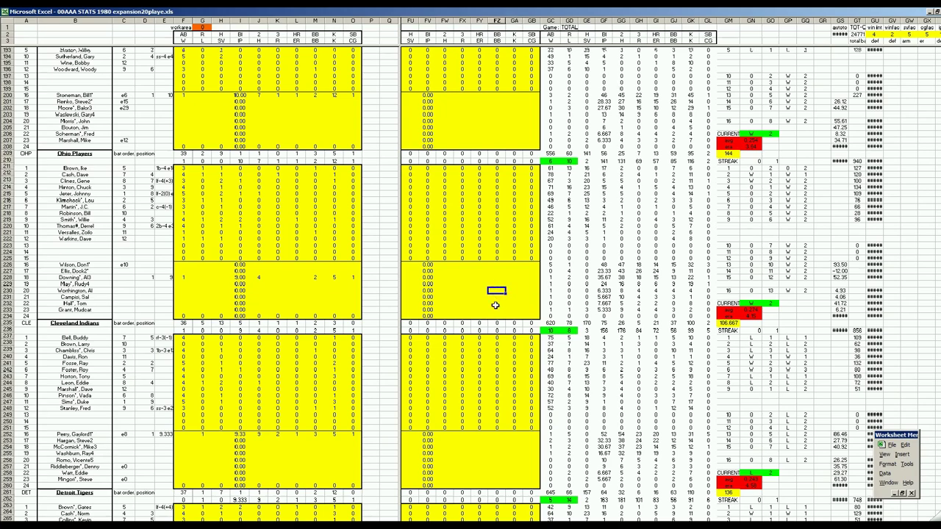
pyautogui.press('pagedown')
pyautogui.press('pagedown')
pyautogui.press('pagedown')
pyautogui.press('pagedown')
pyautogui.press('pagedown')
pyautogui.press('pagedown')
pyautogui.press('pagedown')
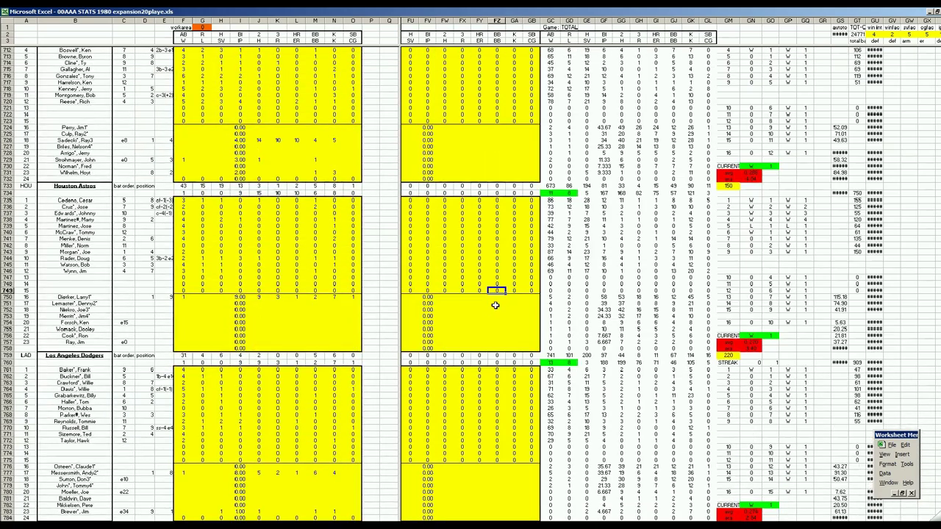
pyautogui.press('pageup')
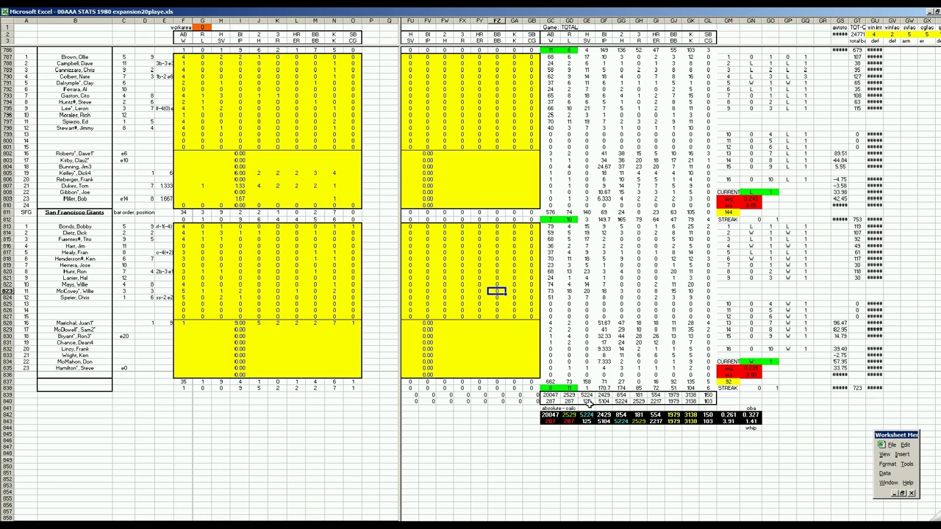